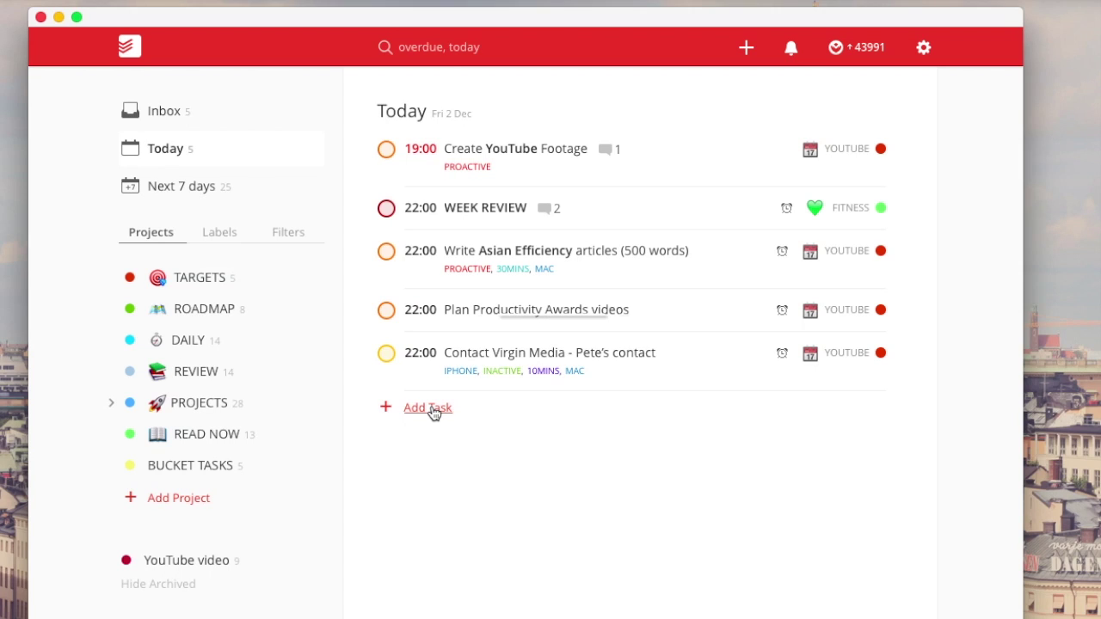
- Start a Today task 'Write 700-word articles for Medium' at priority 2, labelled PROACTIVE, MAC and IPHONE
left_click(428, 408)
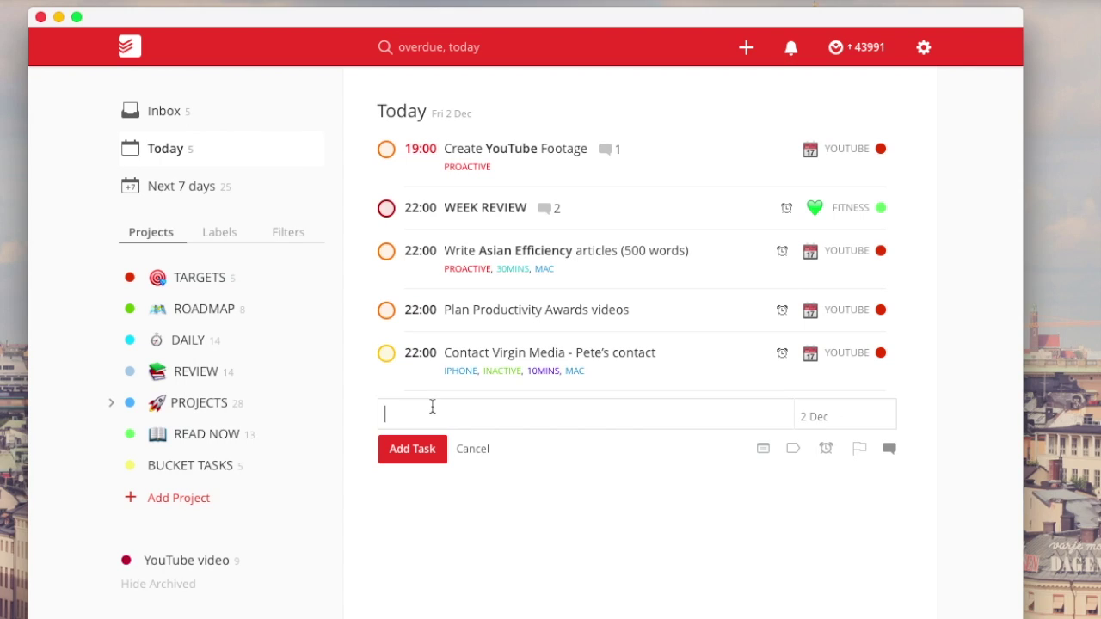
type("Write 700-word articles for Medium")
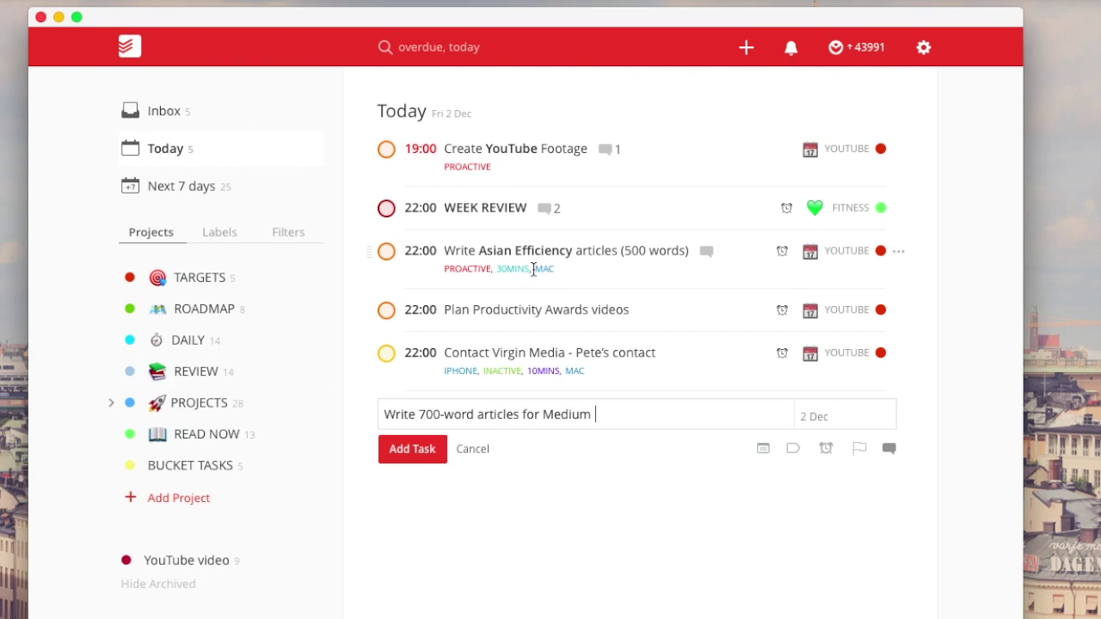
type("p2")
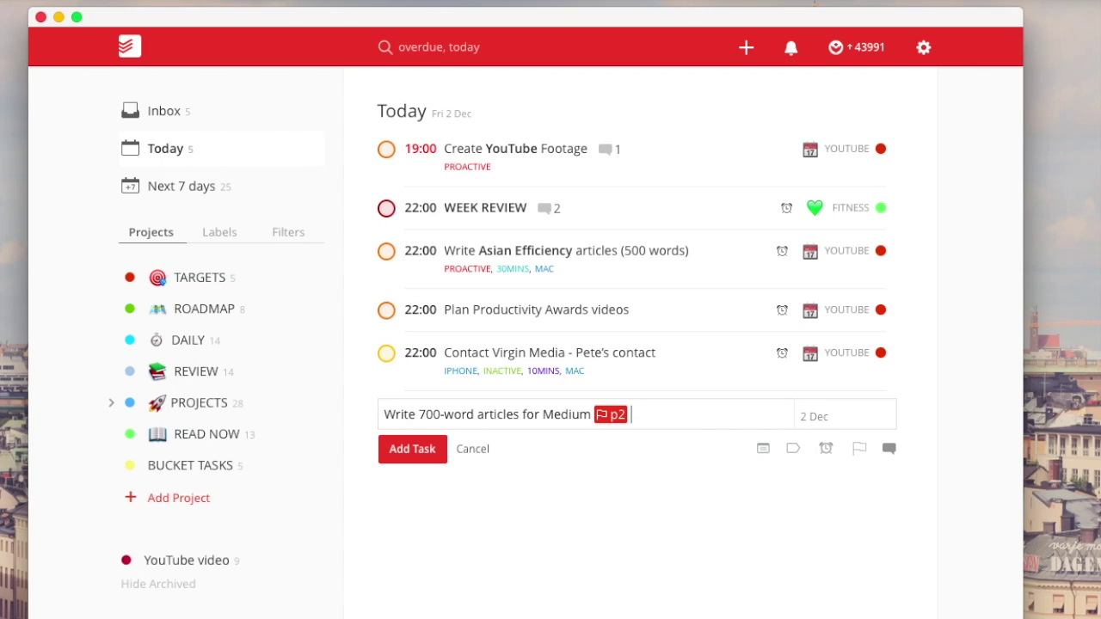
type(" @pr")
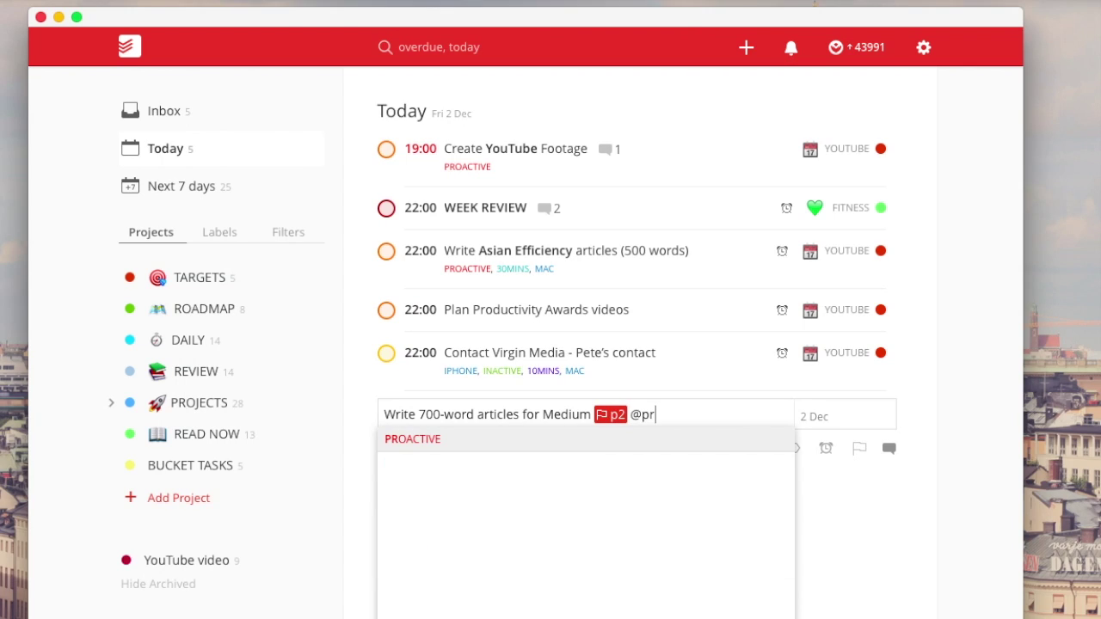
key("Return")
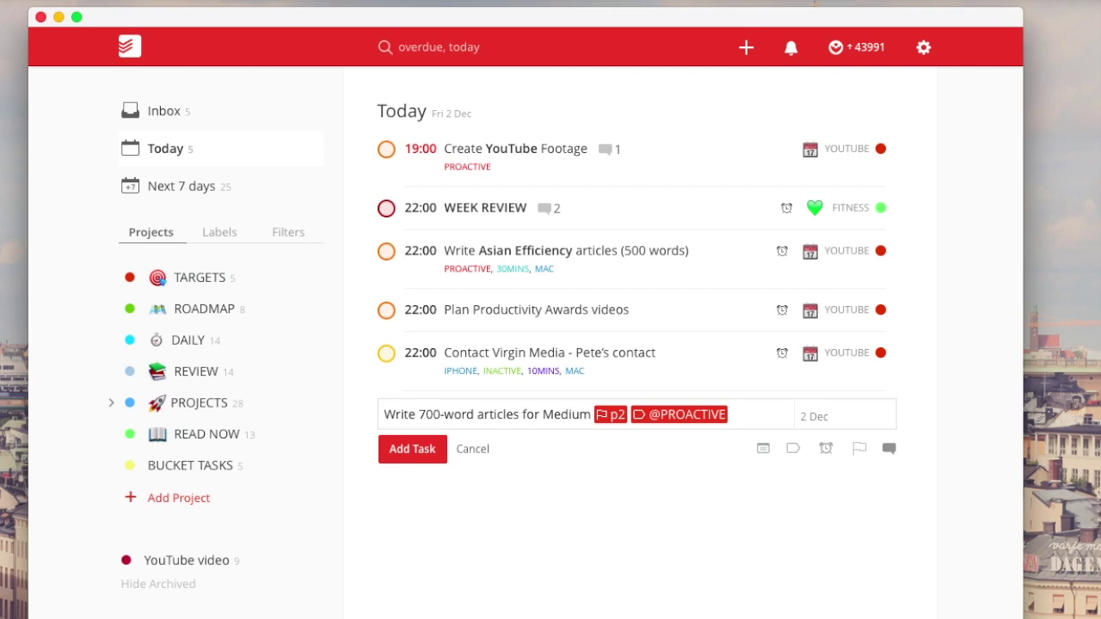
type("@")
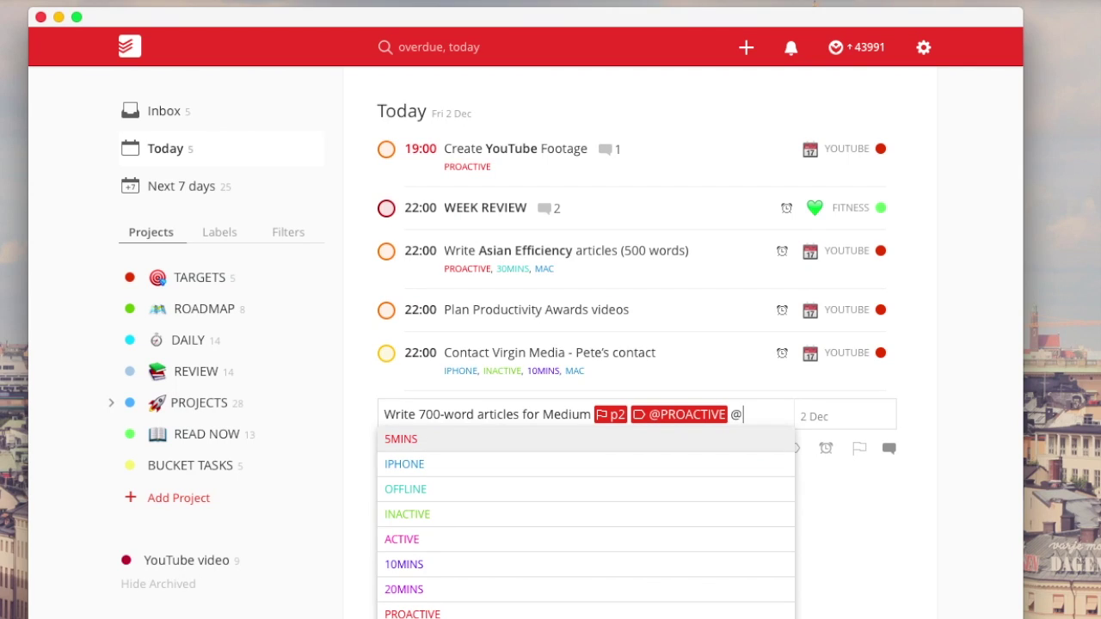
type("ma")
key("Return")
type("@ip")
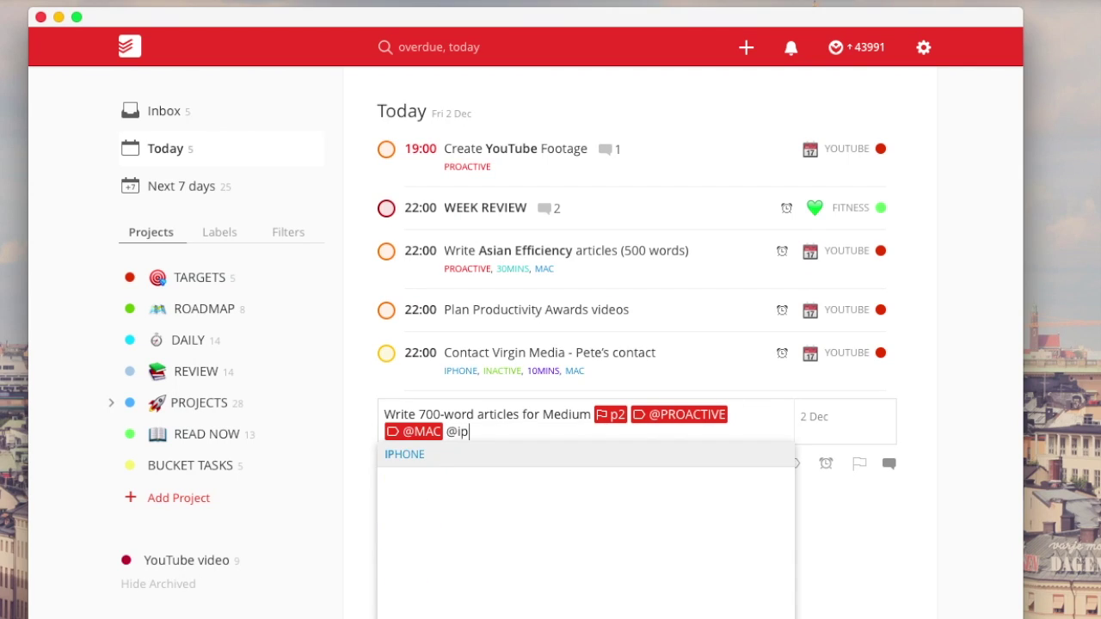
key("Return")
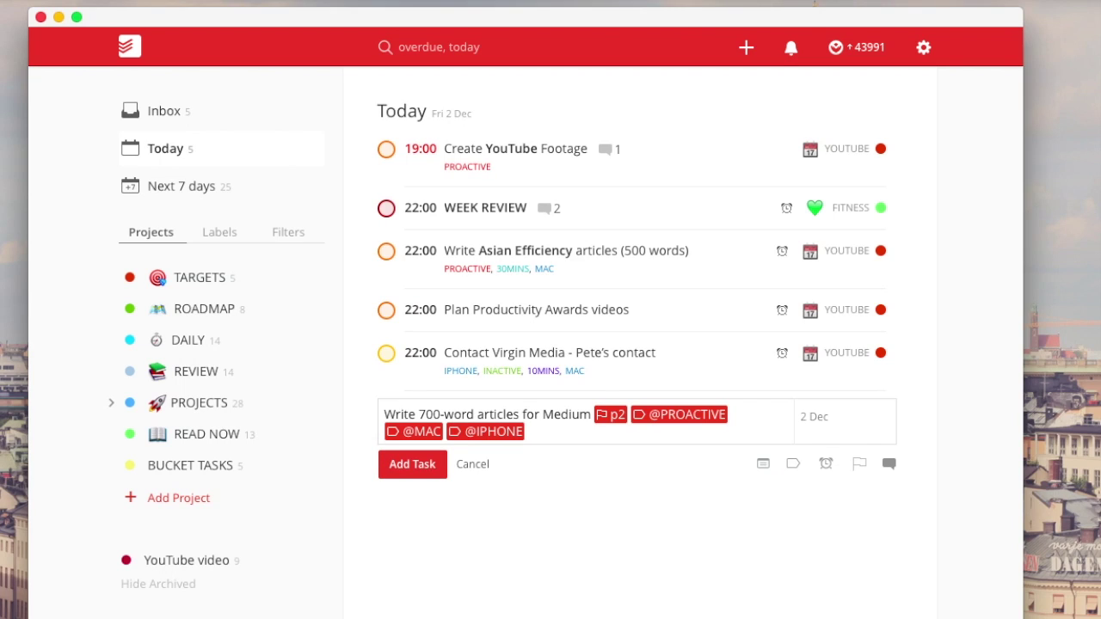
- Put the task in the YOUTUBE project, add the 20MINS label, and save it
type("#")
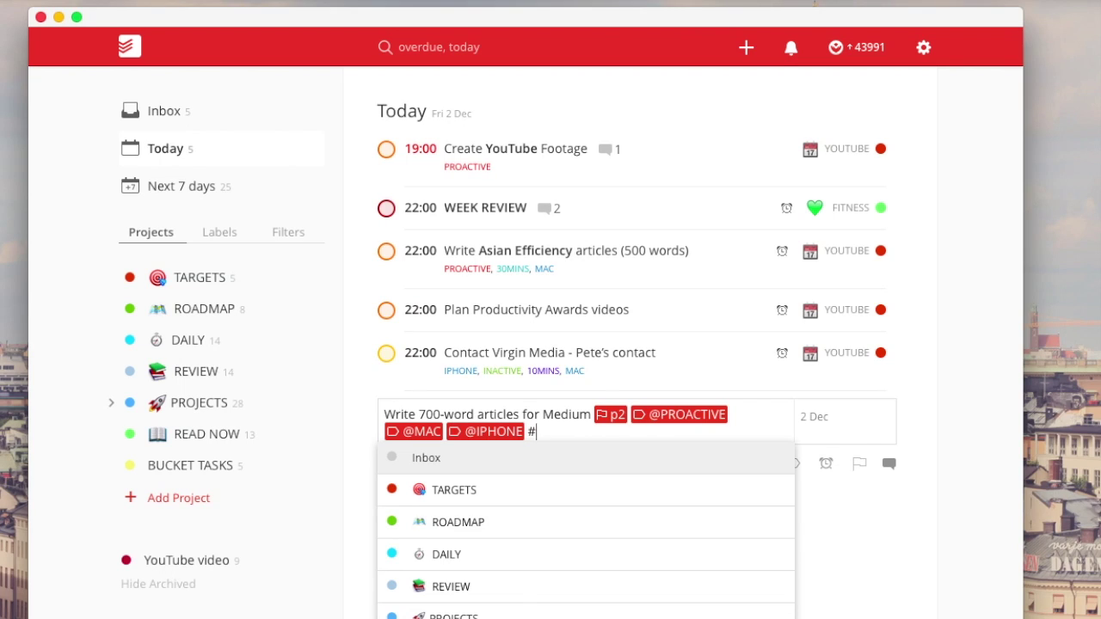
scroll(585, 533, "down", 5)
scroll(585, 533, "down", 3)
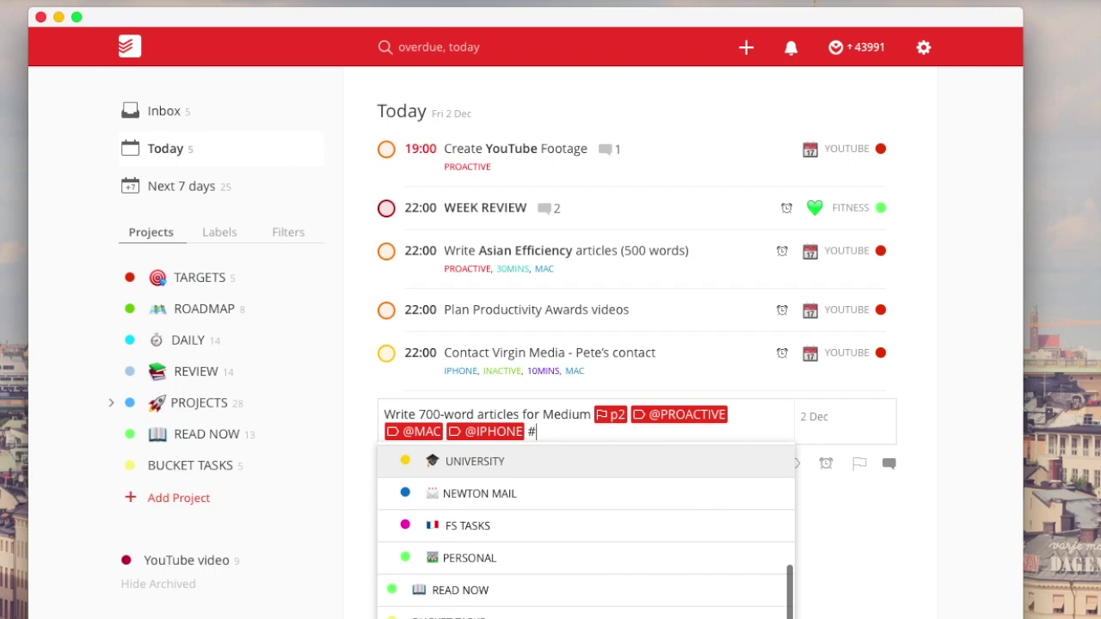
scroll(584, 533, "up", 1)
key("Return")
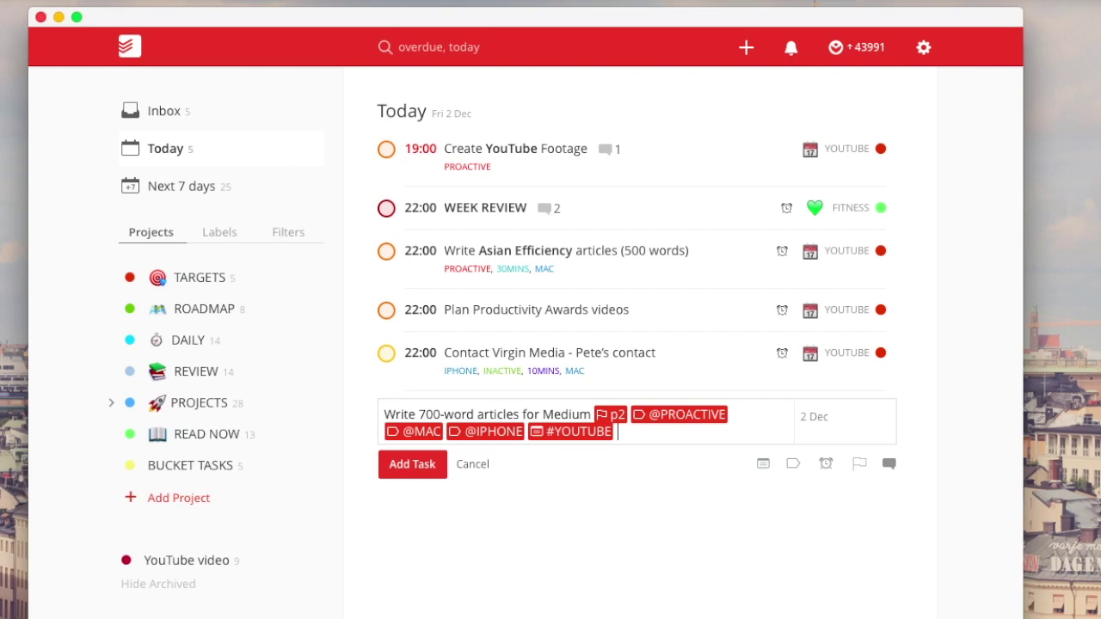
type("@")
type("23")
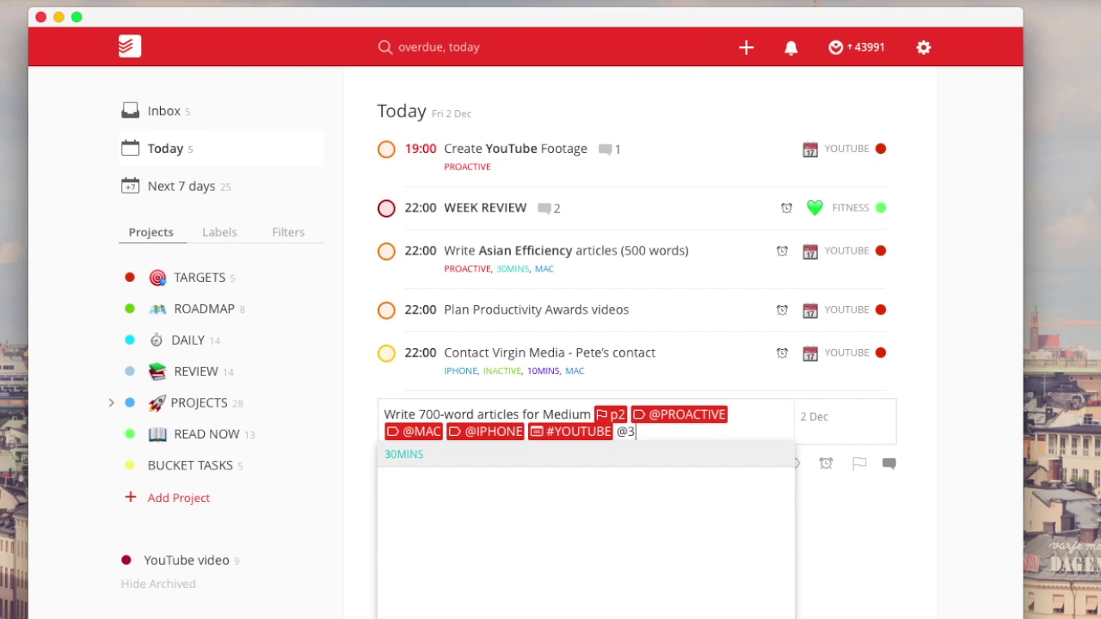
key("BackSpace")
type("0")
key("Return")
key("Return")
left_click(469, 508)
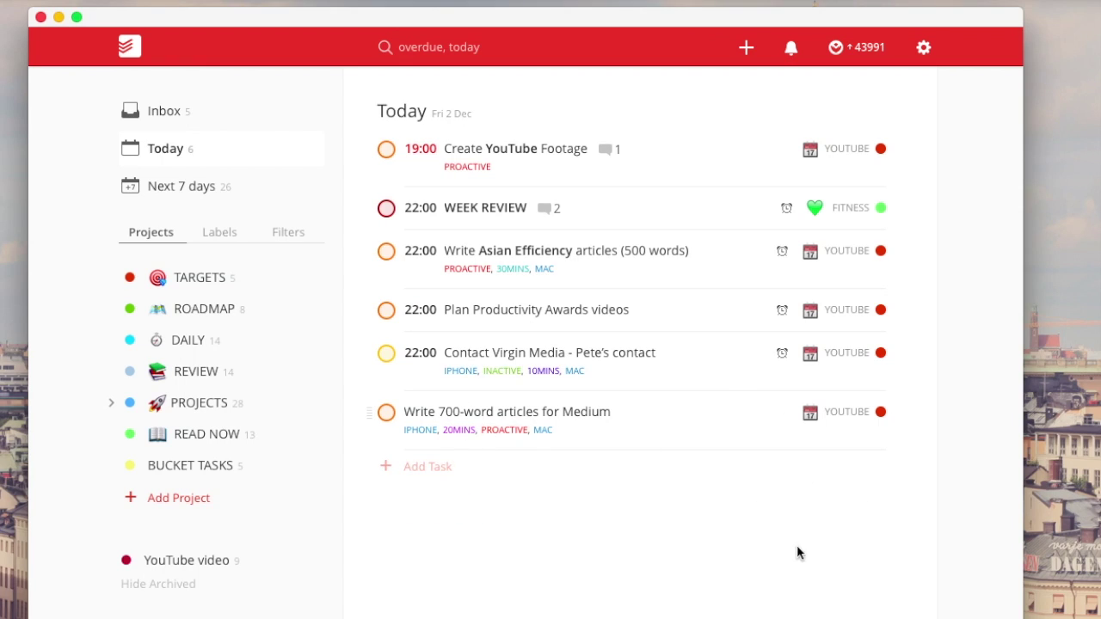
- Set the Medium articles task due 2 Dec at 22:00, then show the labels list
left_click(684, 423)
left_click(822, 418)
key("Right")
type("at 22")
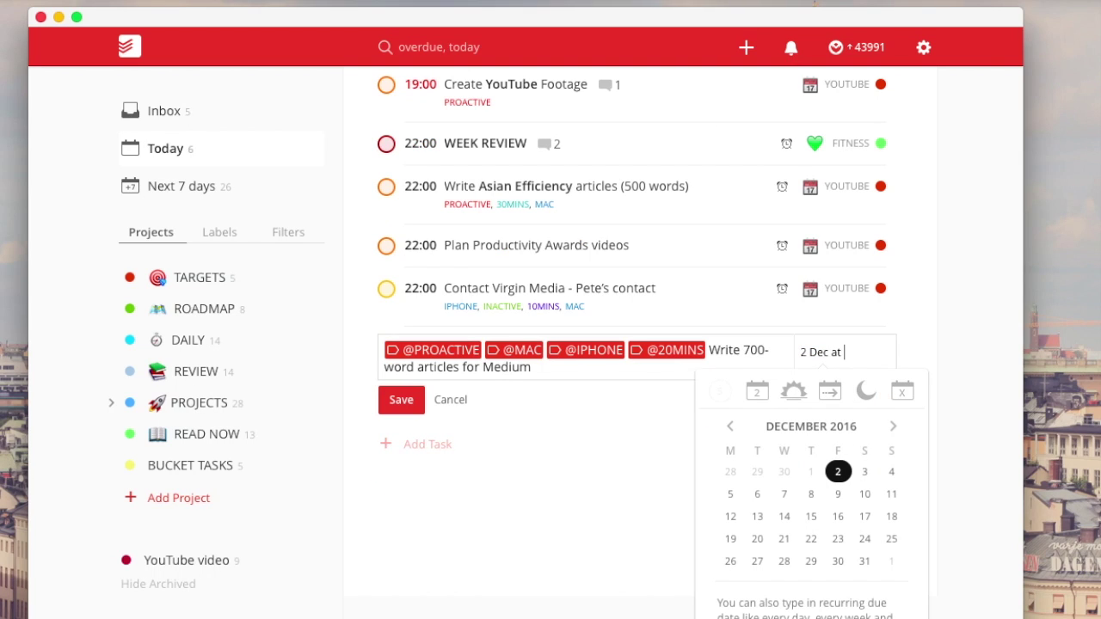
key("Return")
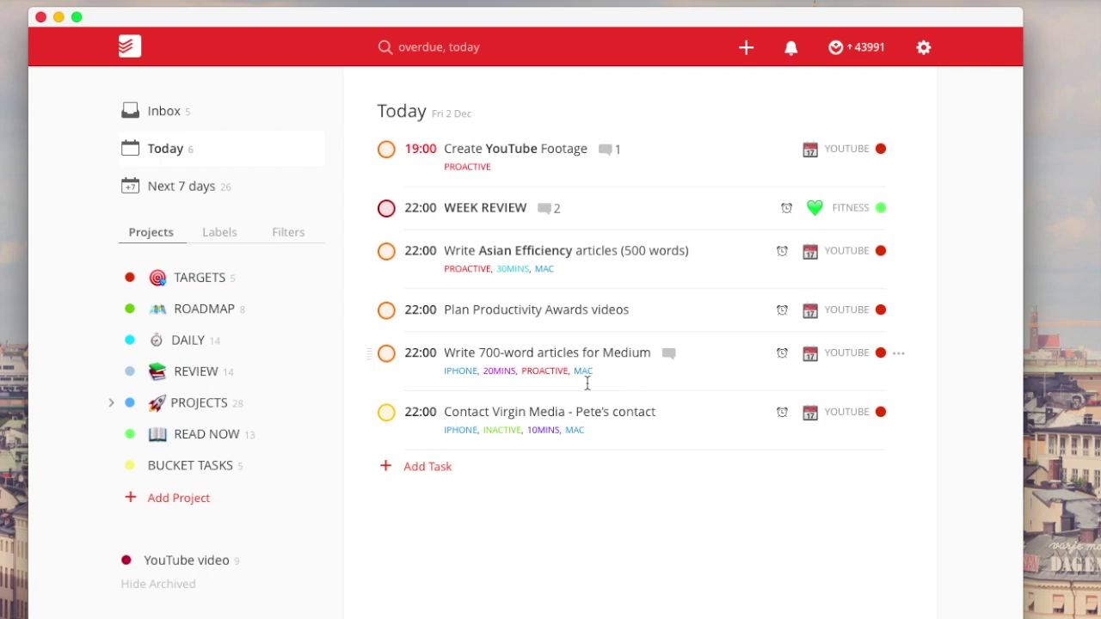
left_click(219, 244)
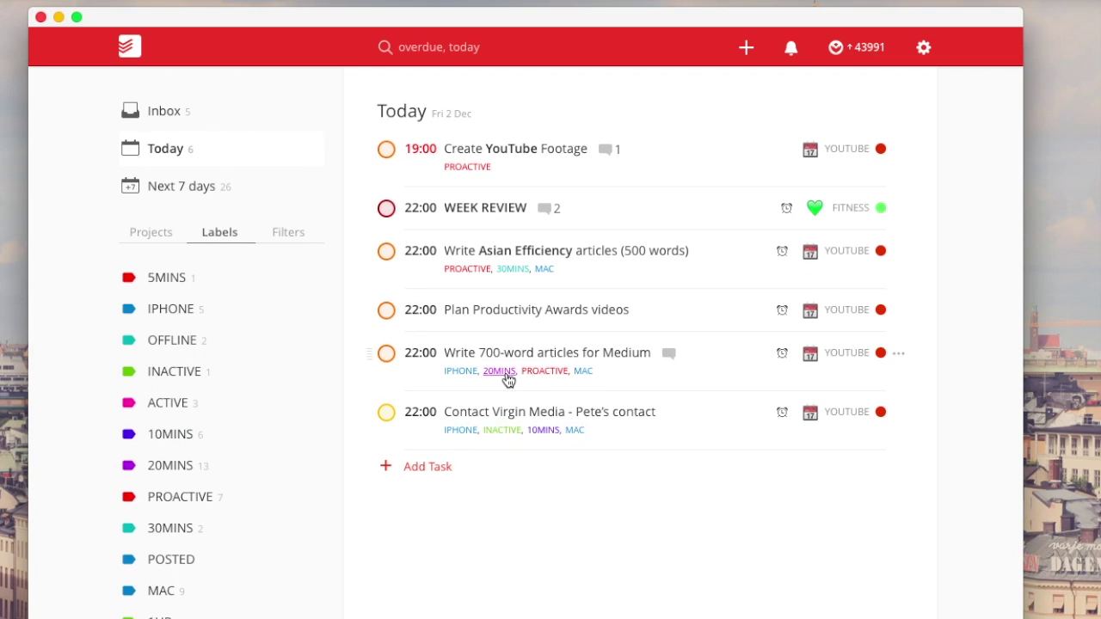
- View the 20MINS, 30MINS and 1HR label tasks while moving the time labels to the top
scroll(182, 450, "down", 3)
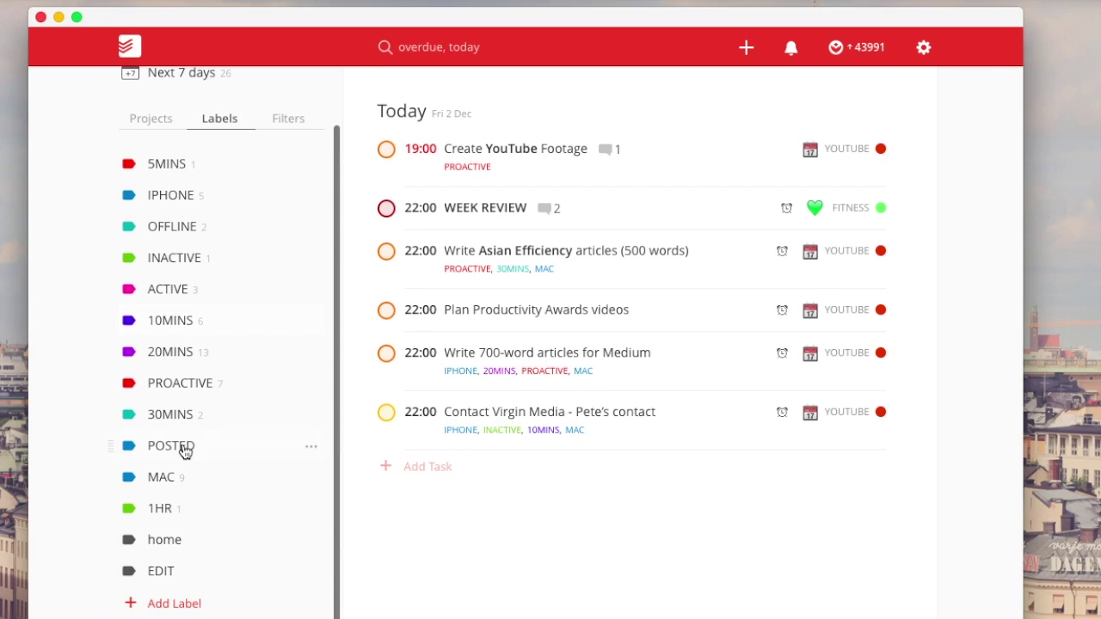
left_click(196, 356)
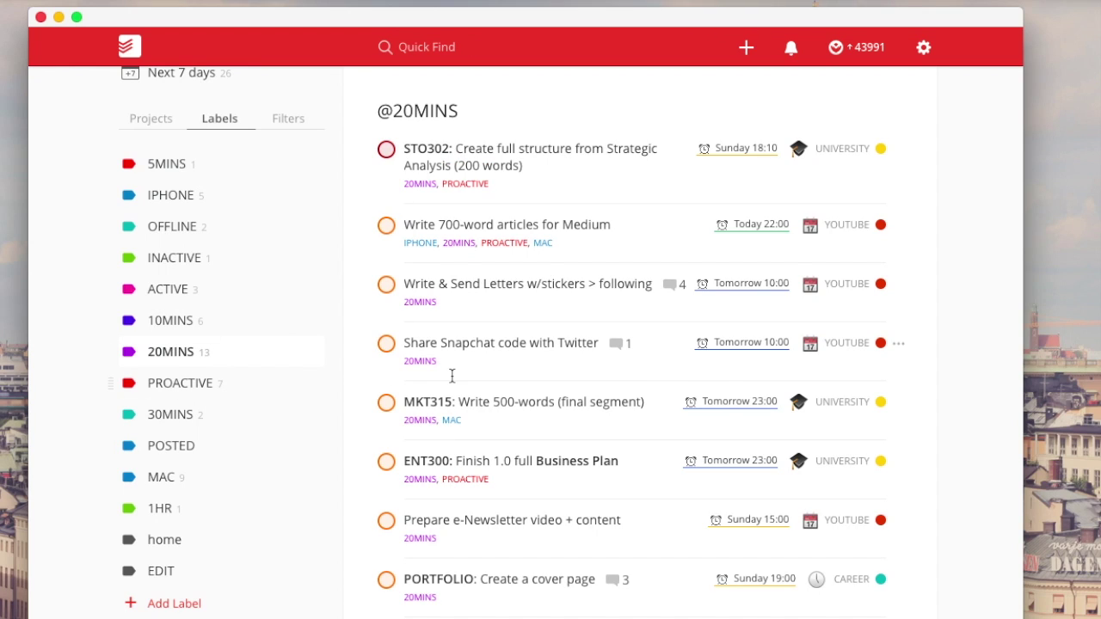
scroll(451, 375, "down", 8)
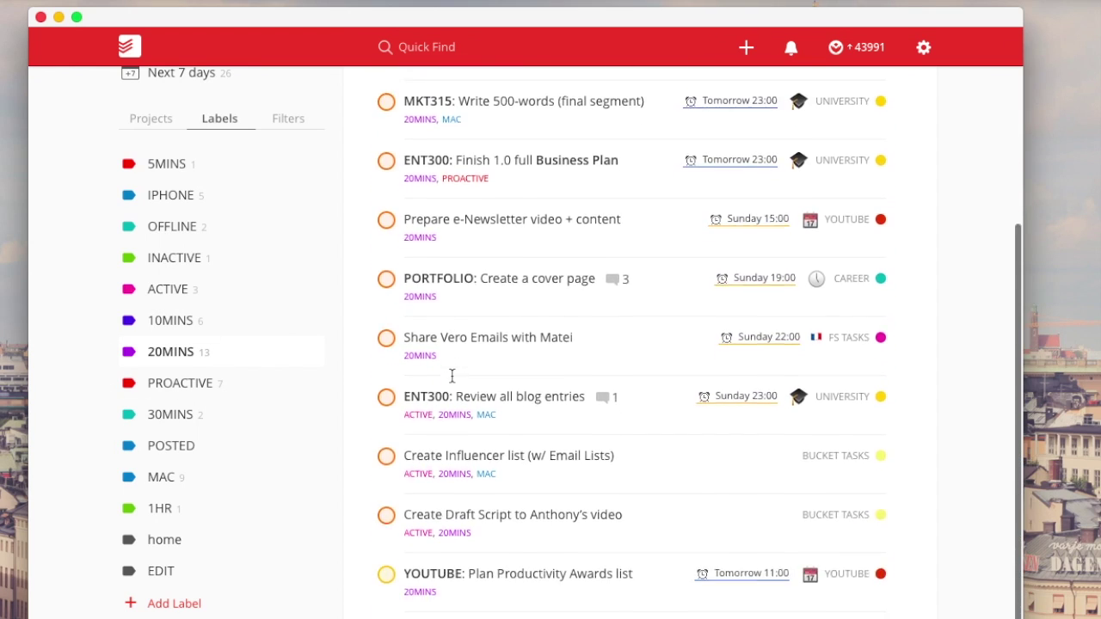
scroll(451, 375, "up", 8)
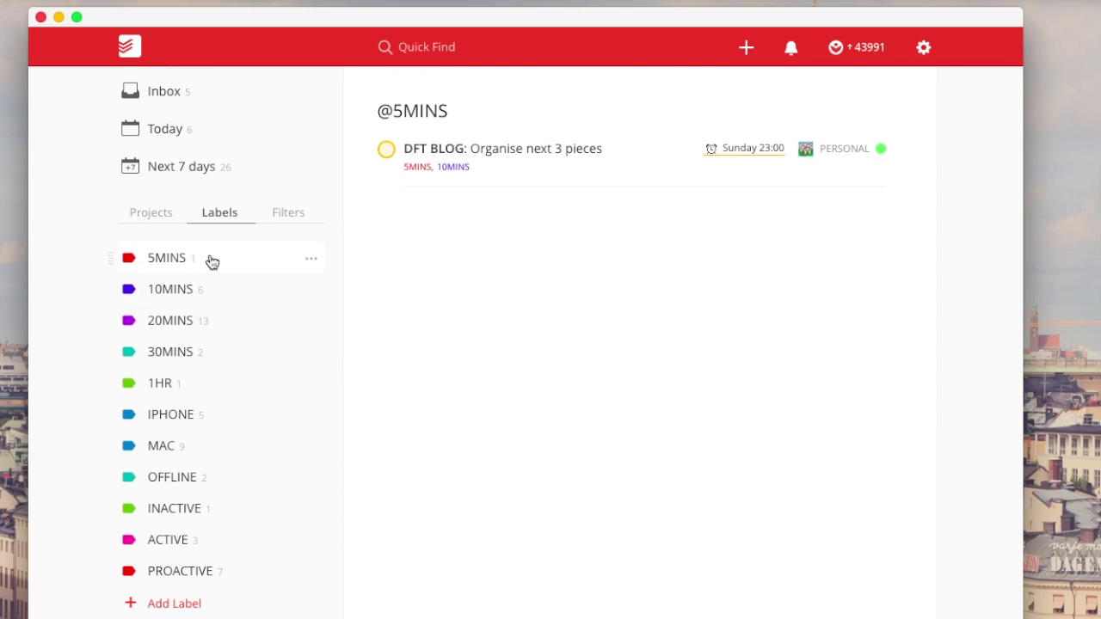
left_click(231, 356)
left_click(231, 355)
left_click(234, 363)
left_click(235, 364)
left_click(235, 364)
left_click(234, 364)
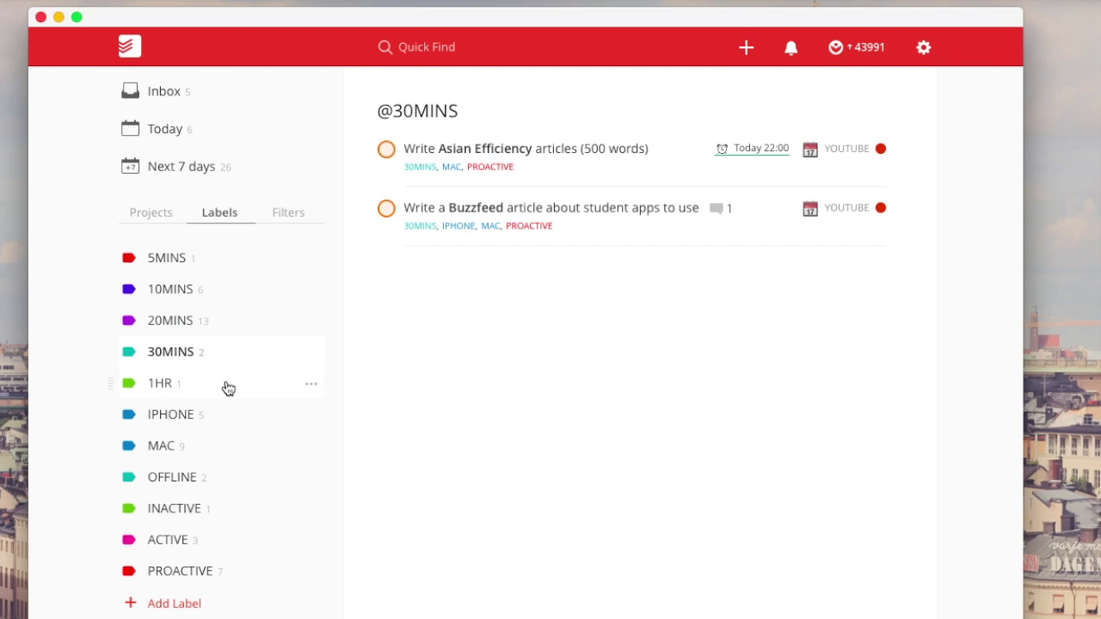
left_click(227, 387)
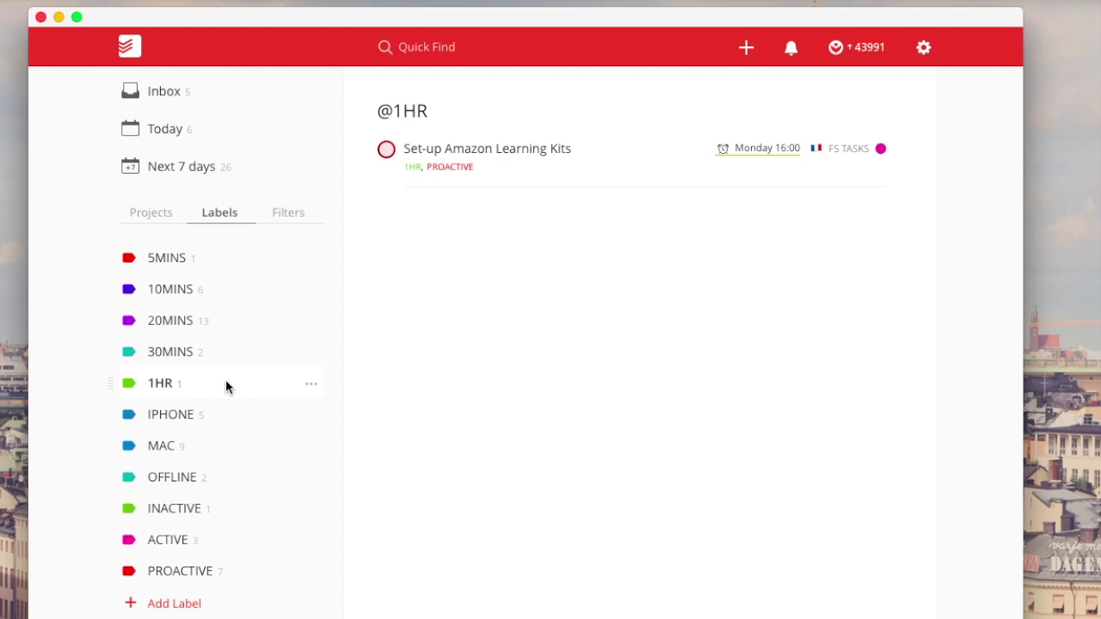
- Check the tasks labelled IPHONE, MAC, OFFLINE and 1HR
left_click(231, 412)
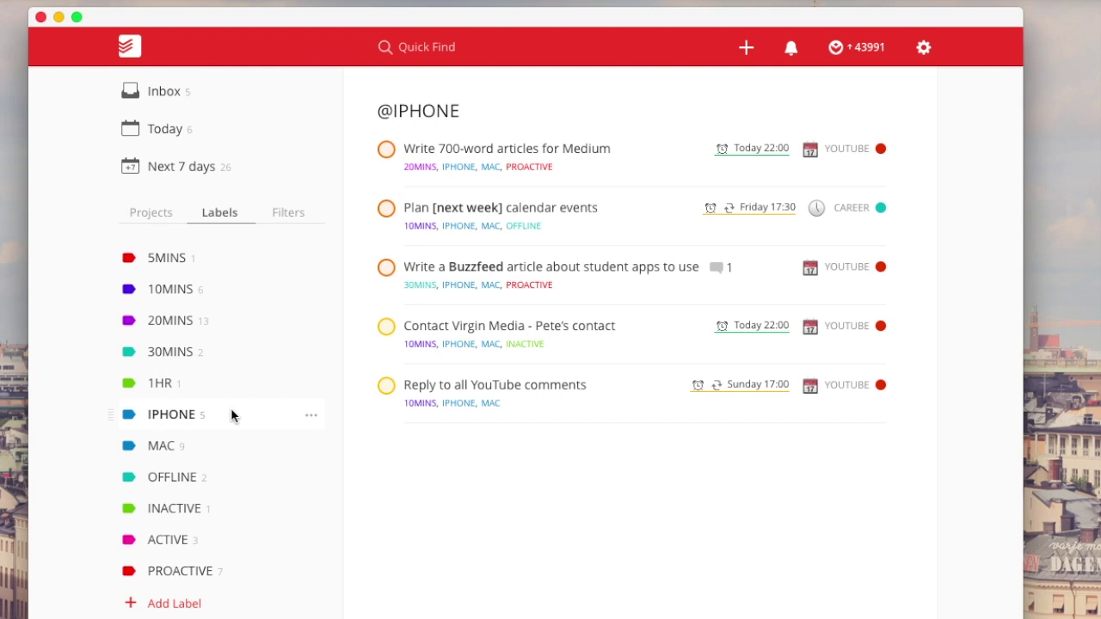
left_click(222, 448)
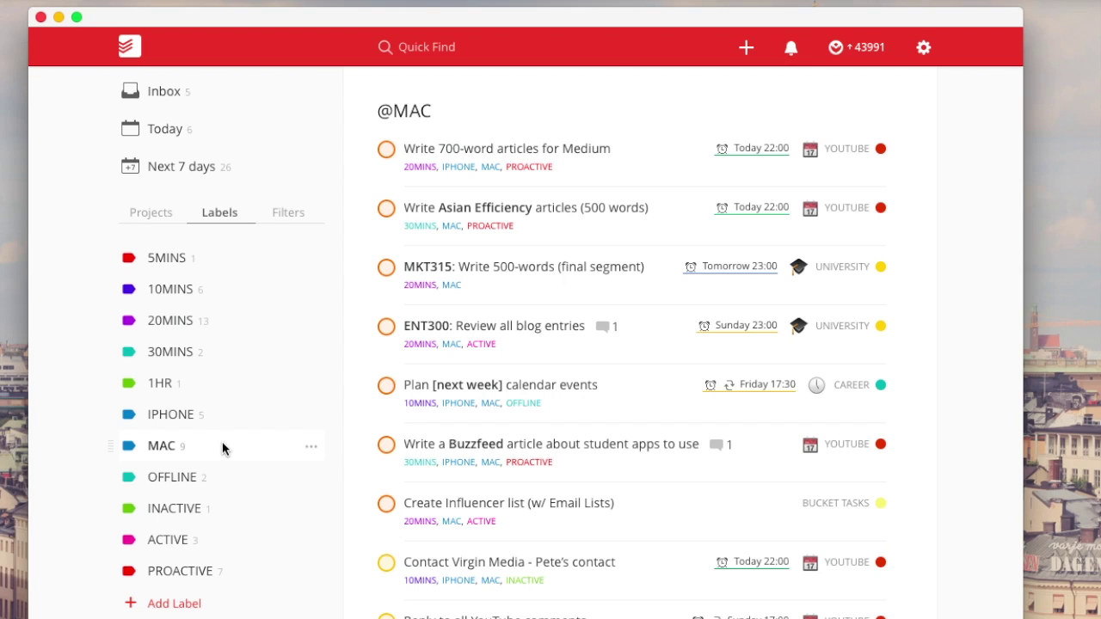
left_click(221, 476)
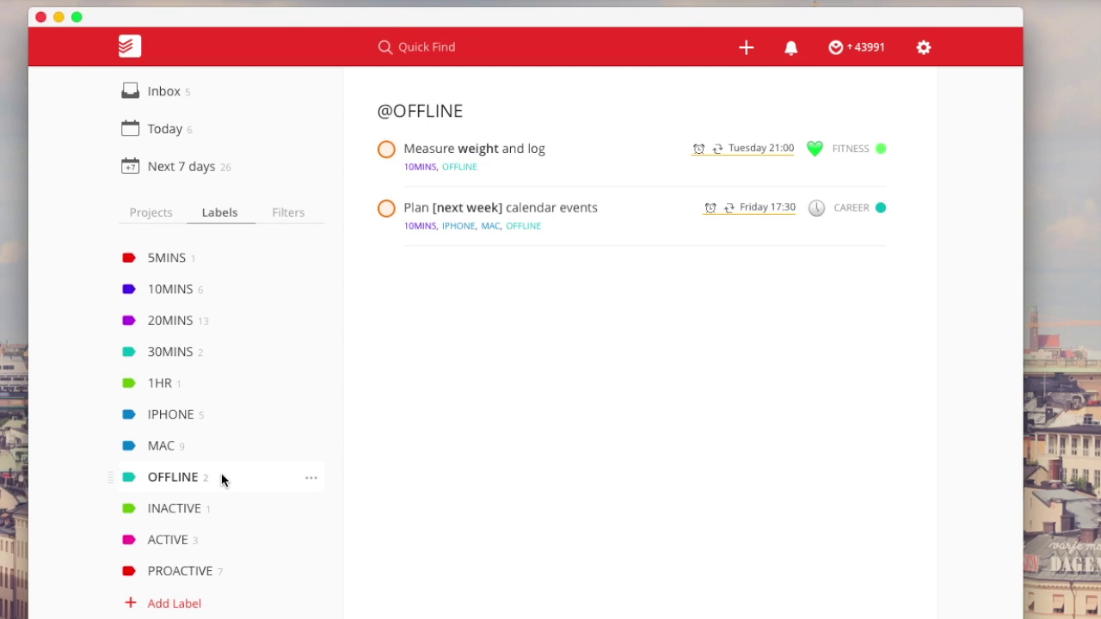
left_click(227, 384)
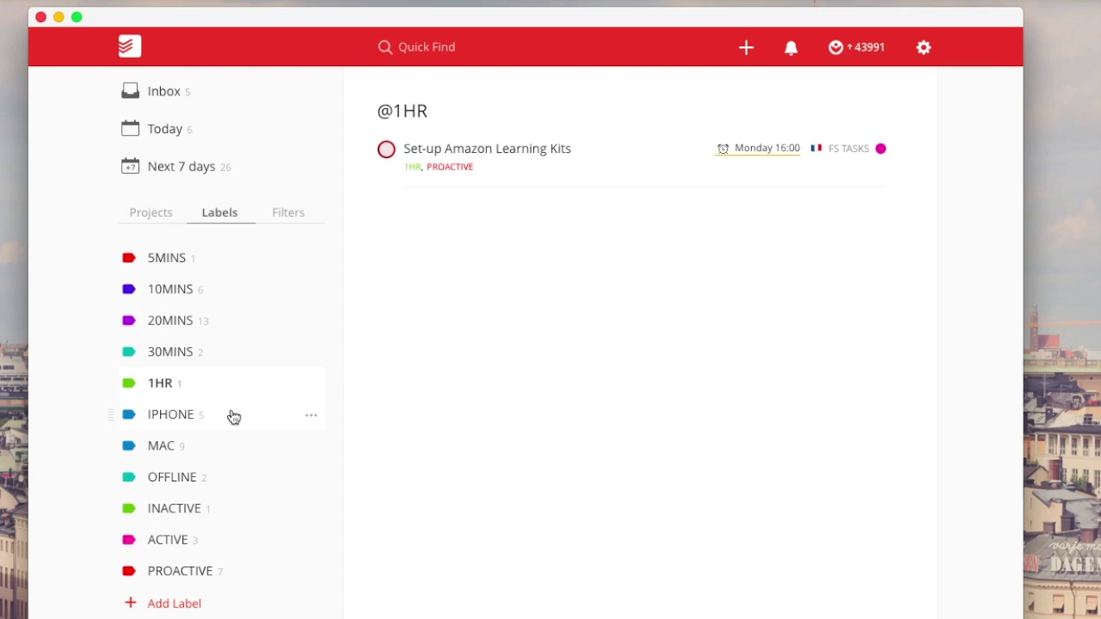
left_click(230, 415)
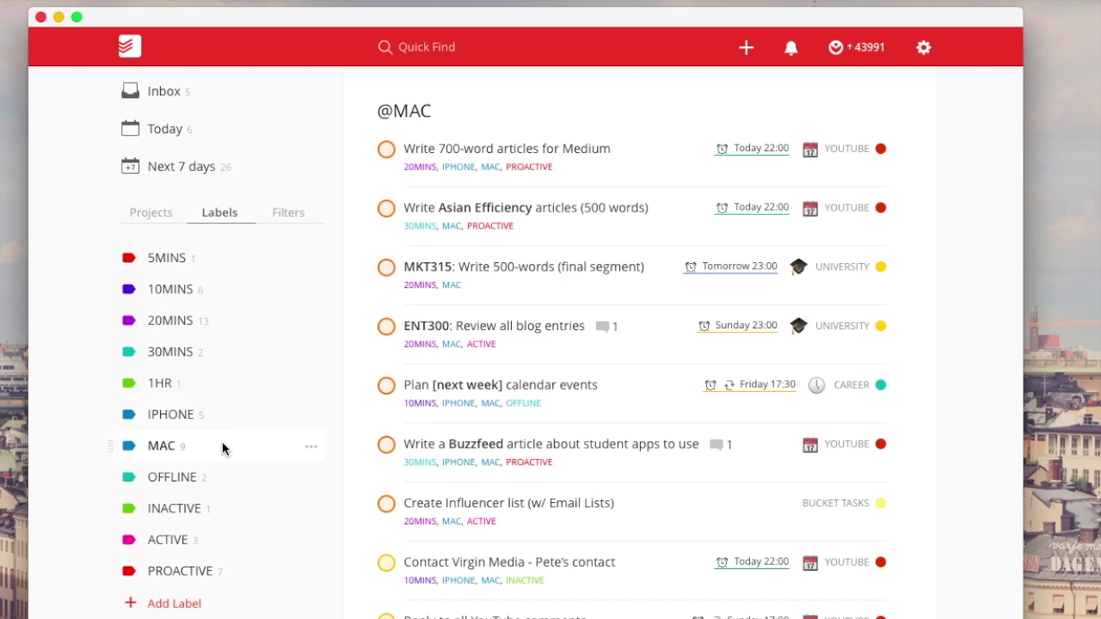
left_click(221, 477)
- Review the INACTIVE, ACTIVE and OFFLINE lists, ending on the seven PROACTIVE tasks
left_click(225, 509)
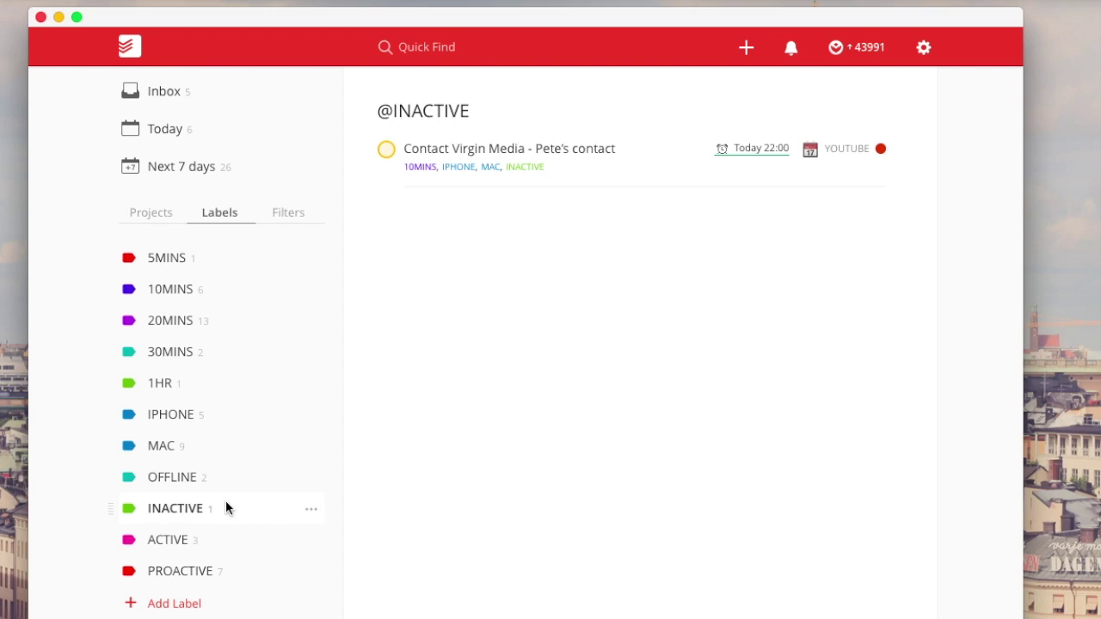
left_click(223, 539)
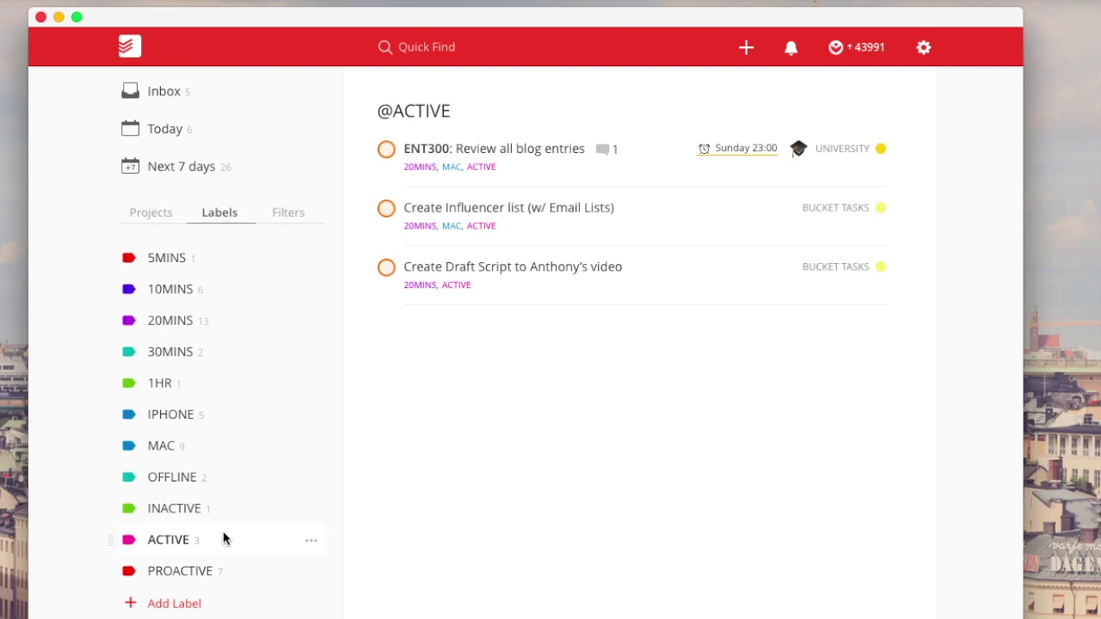
left_click(221, 477)
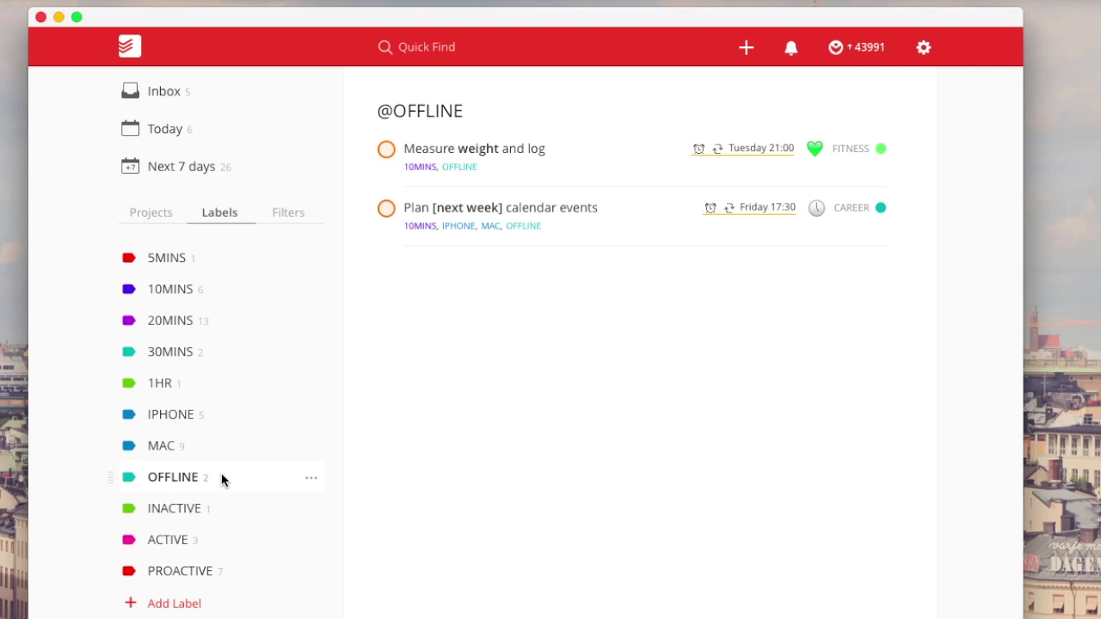
left_click(226, 508)
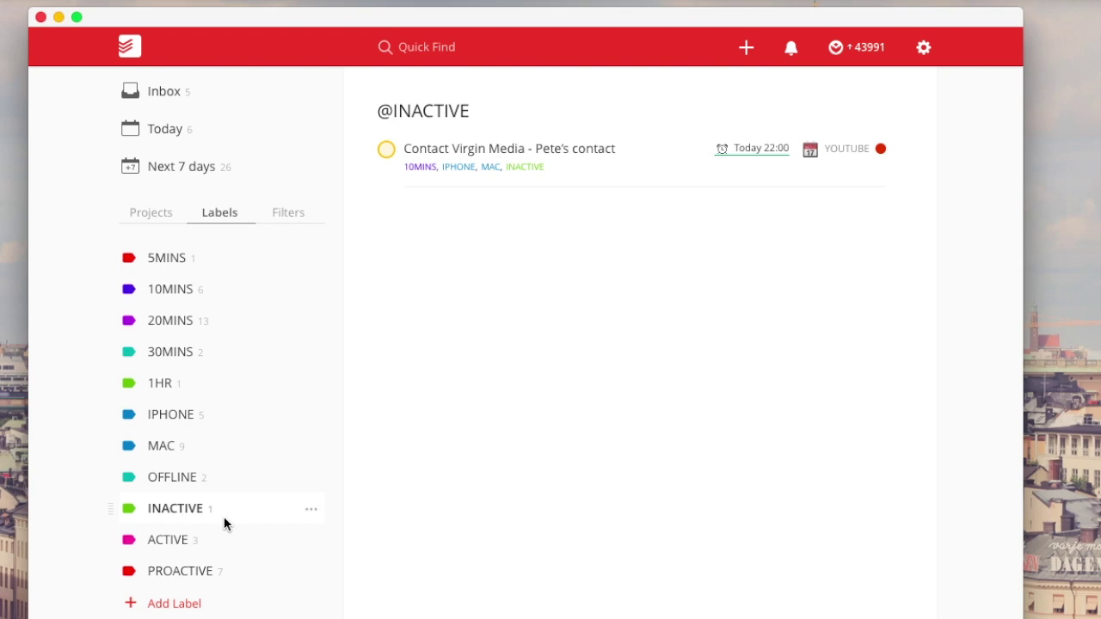
left_click(223, 539)
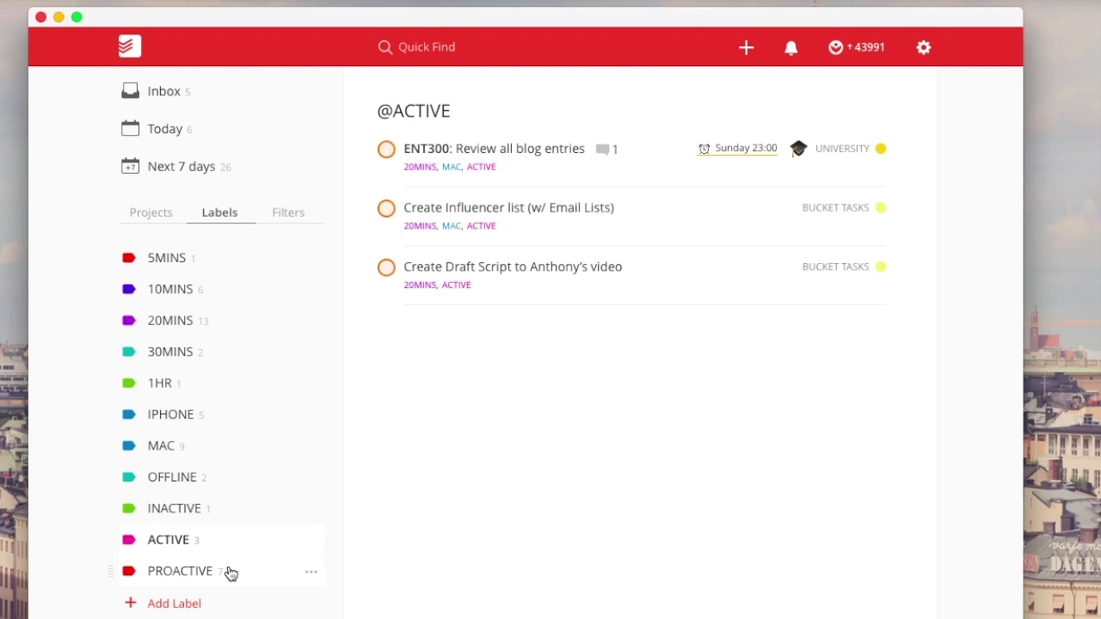
left_click(231, 574)
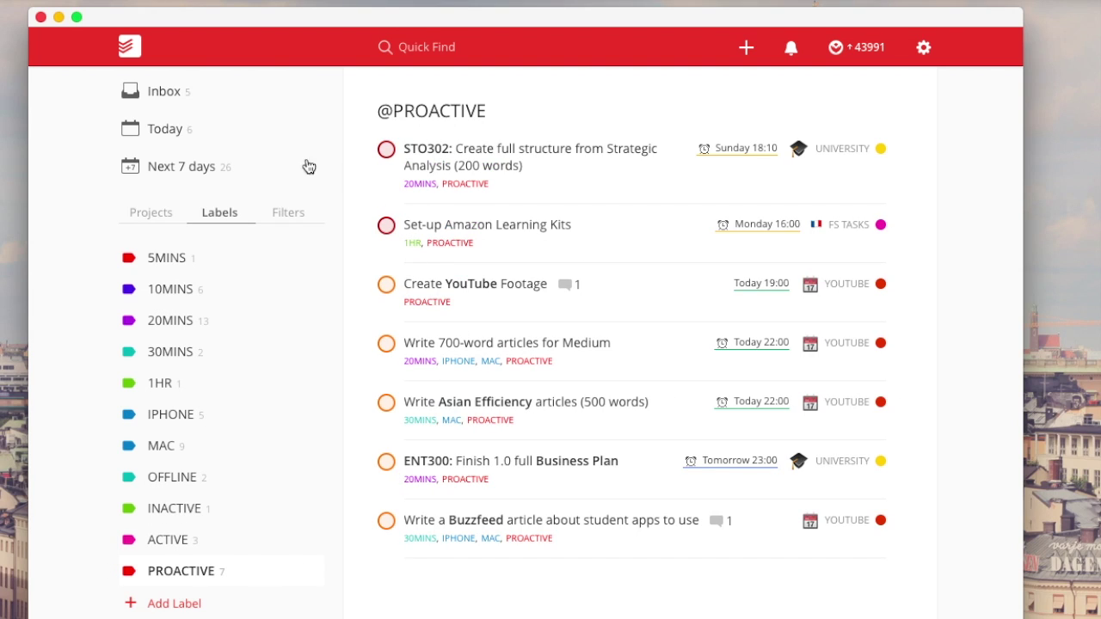
left_click(273, 215)
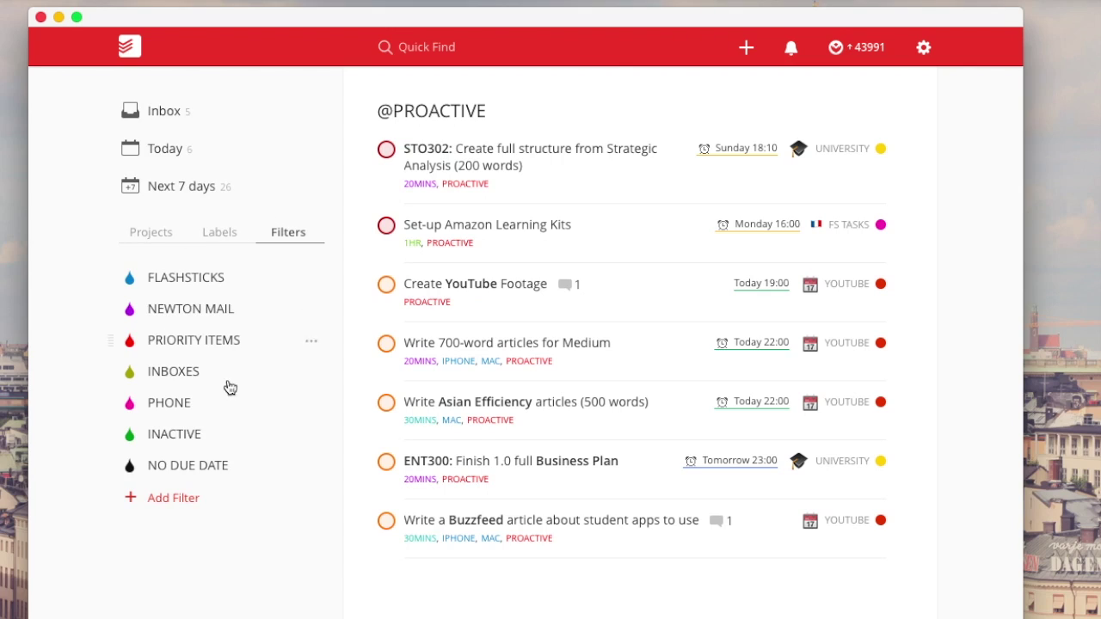
left_click(200, 344)
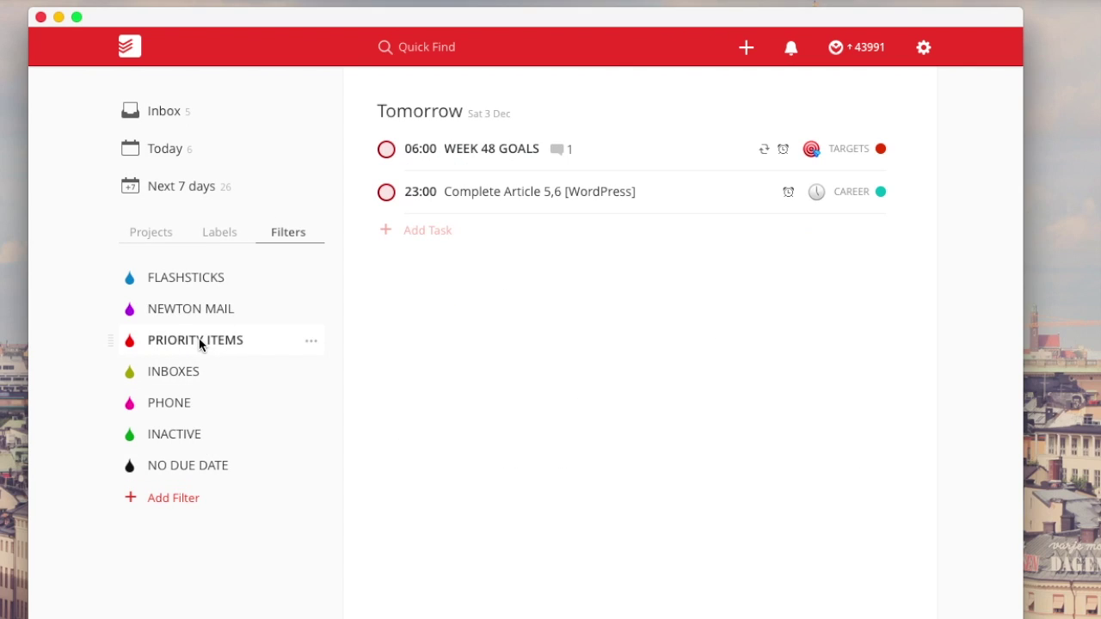
left_click(313, 342)
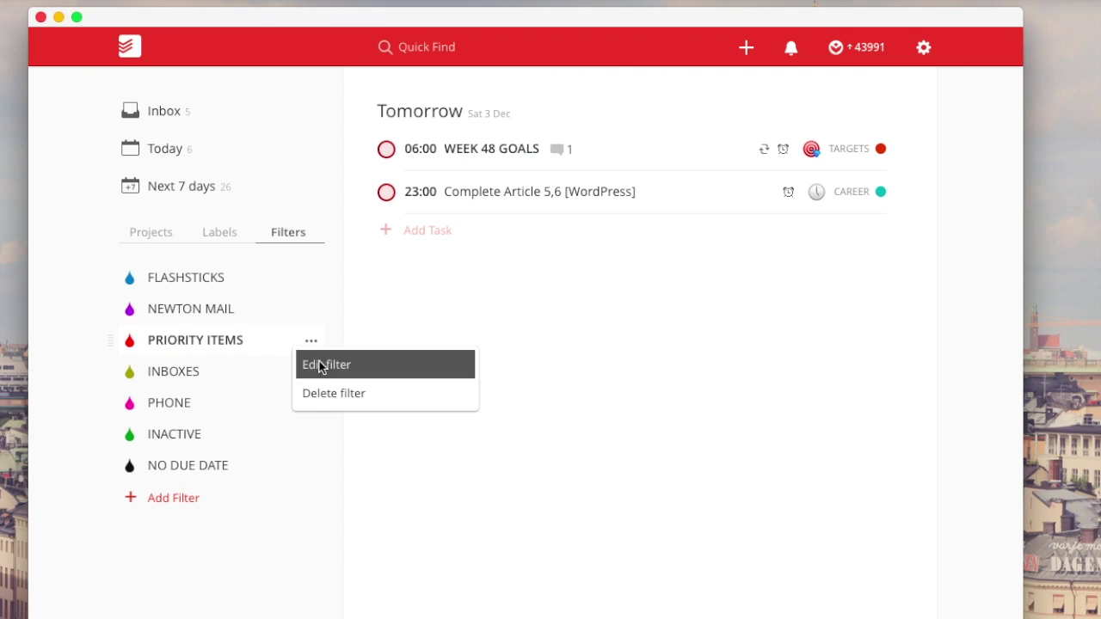
left_click(320, 367)
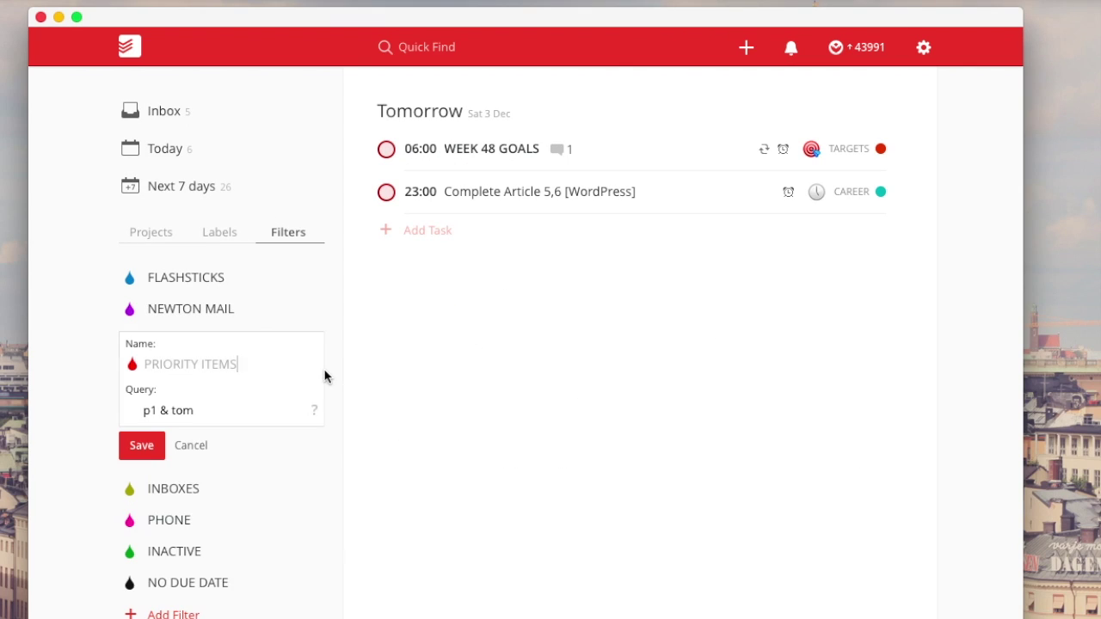
double_click(183, 410)
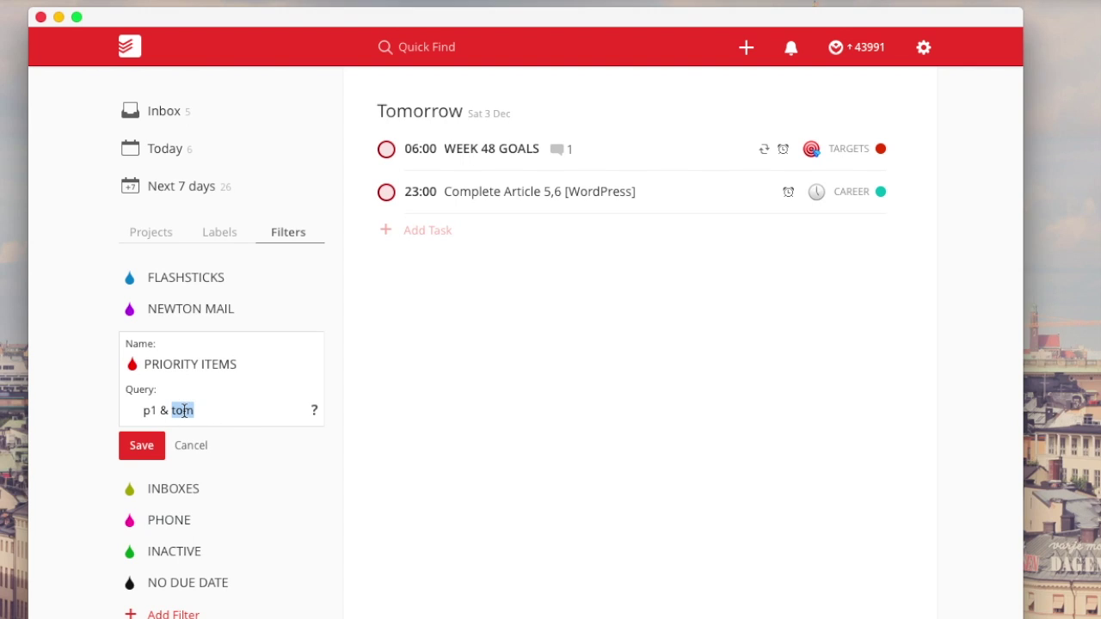
type("@proactive")
key("Return")
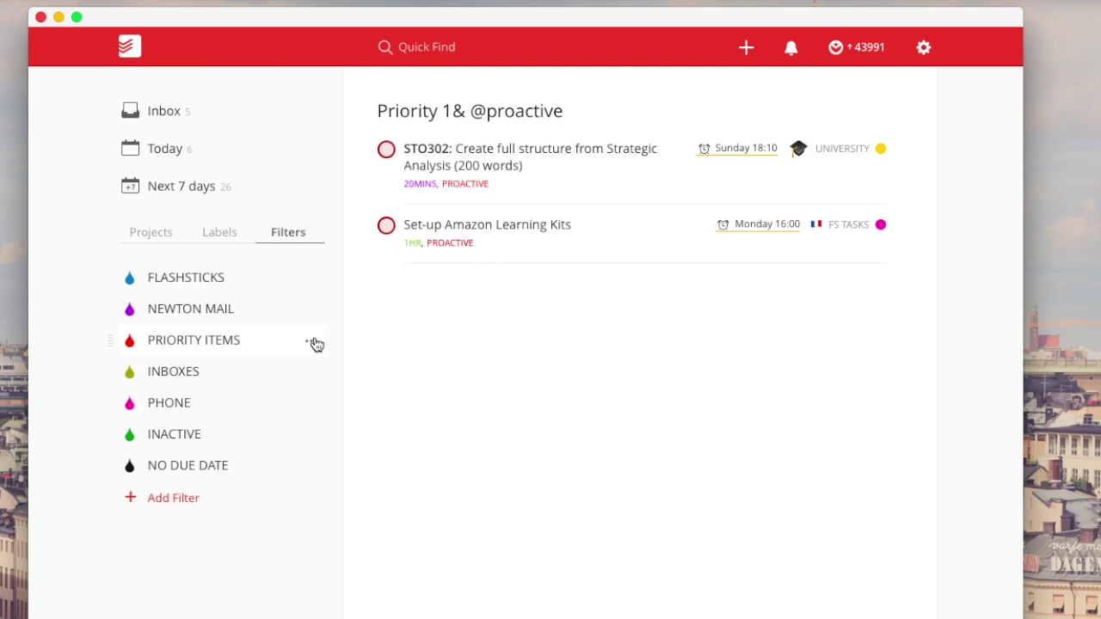
left_click(630, 170)
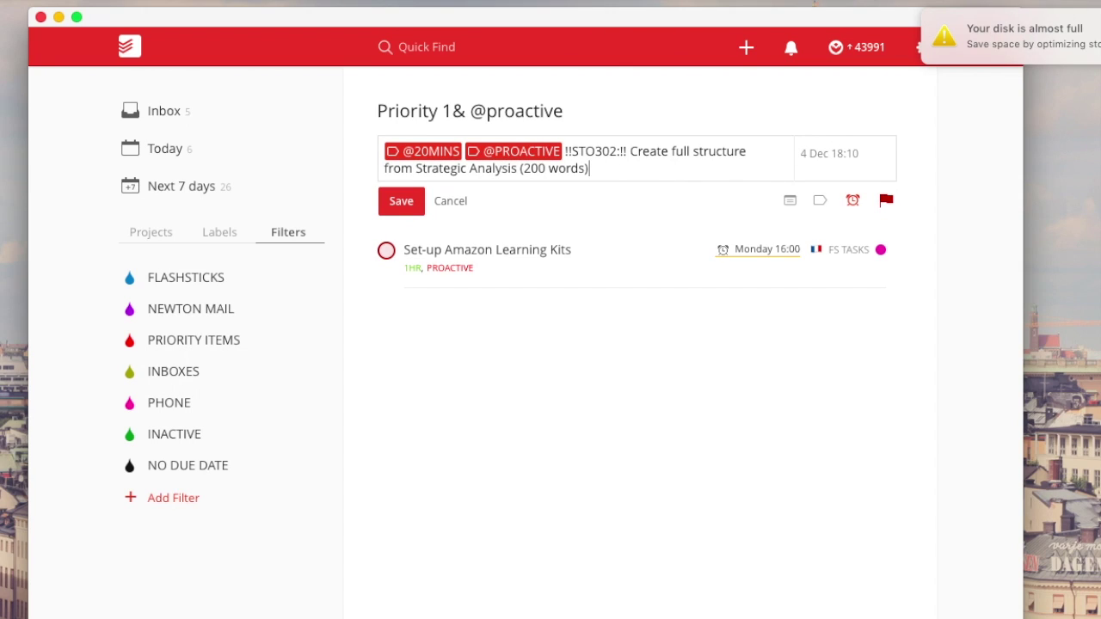
left_click(828, 153)
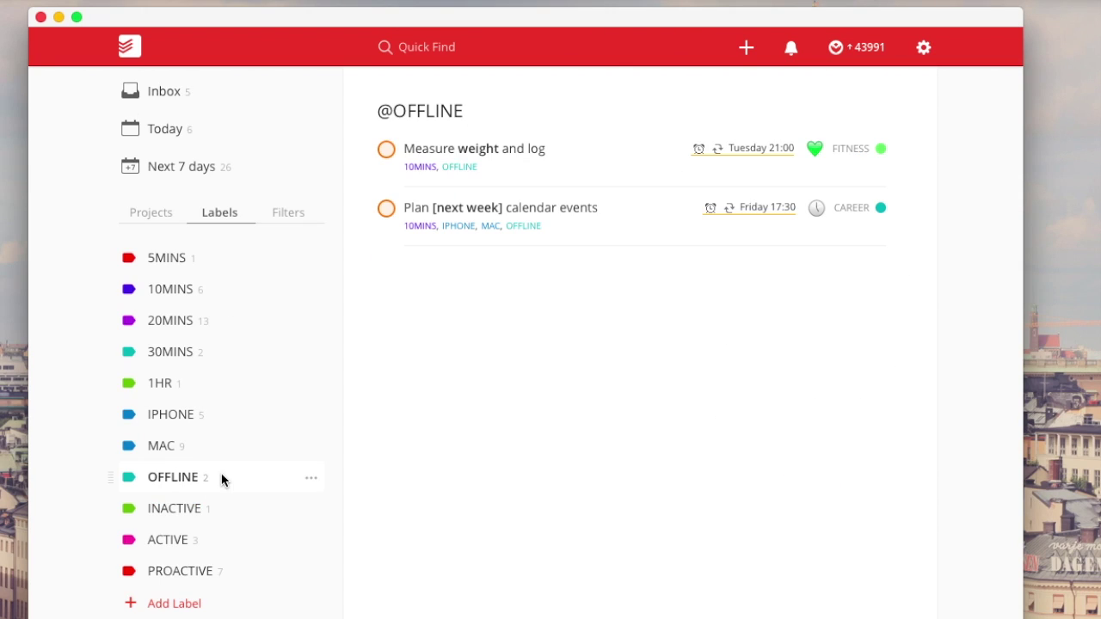
- Look at the tasks labelled INACTIVE and then ACTIVE
left_click(226, 507)
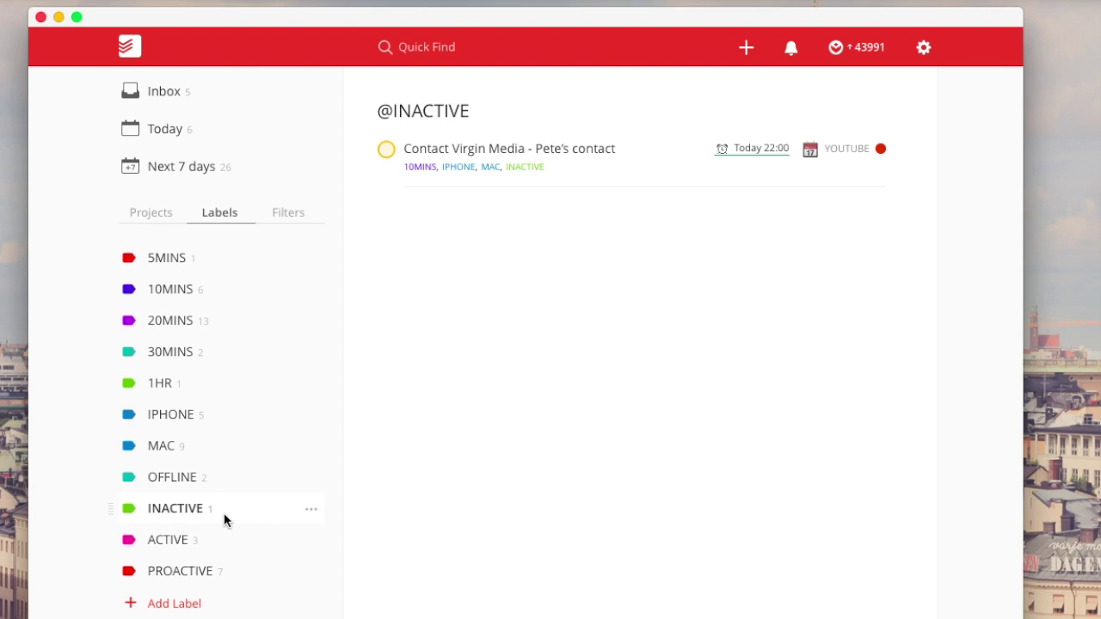
left_click(225, 539)
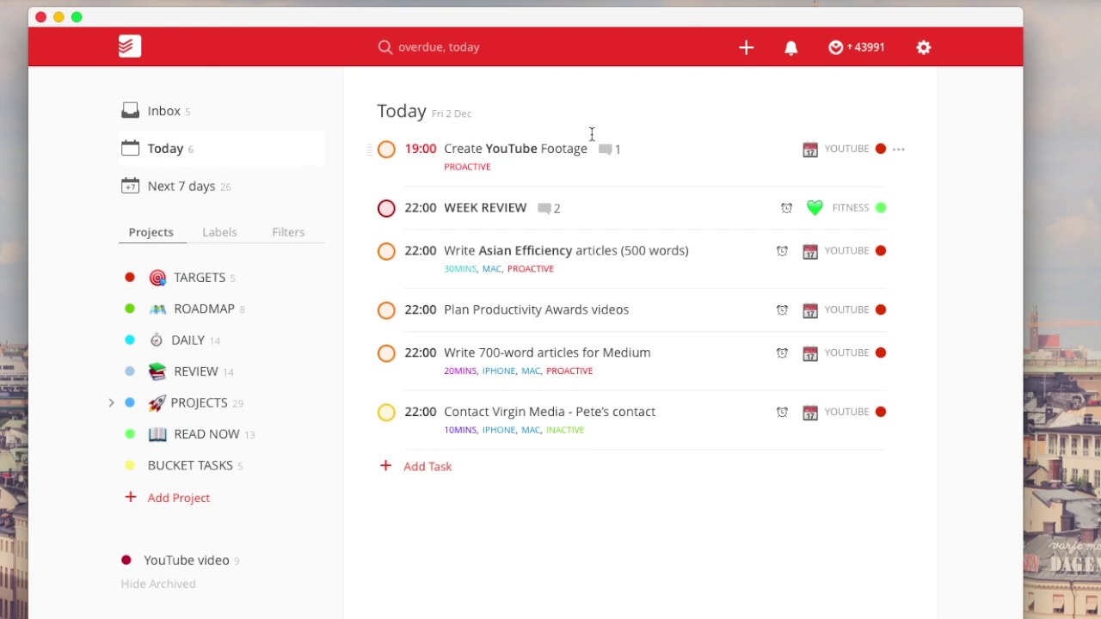
left_click(728, 150)
left_click(818, 152)
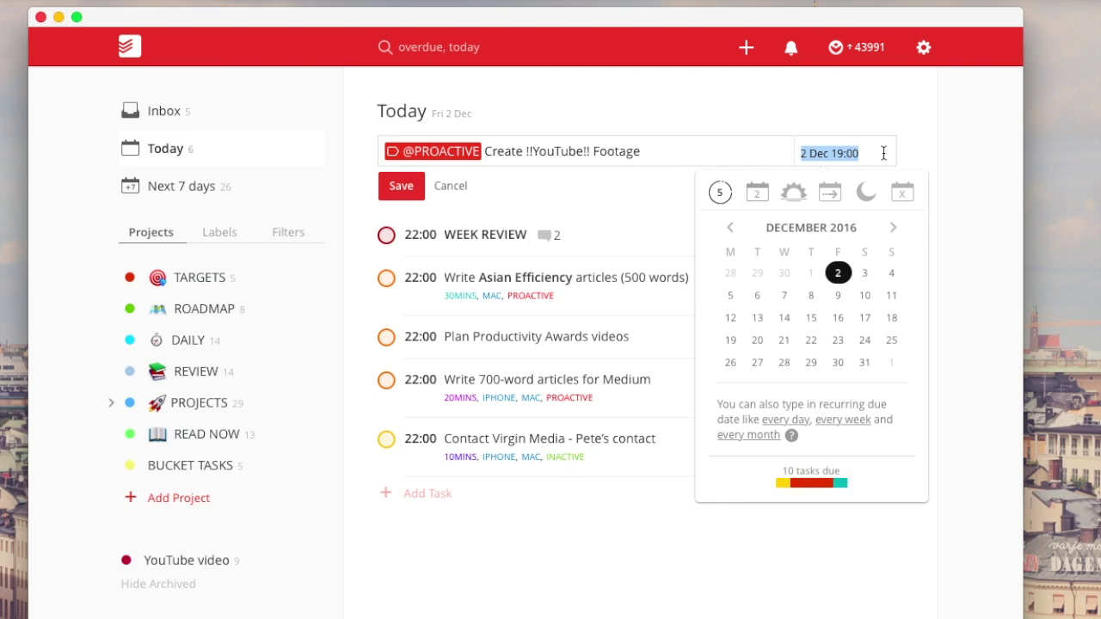
left_click(969, 153)
left_click(451, 185)
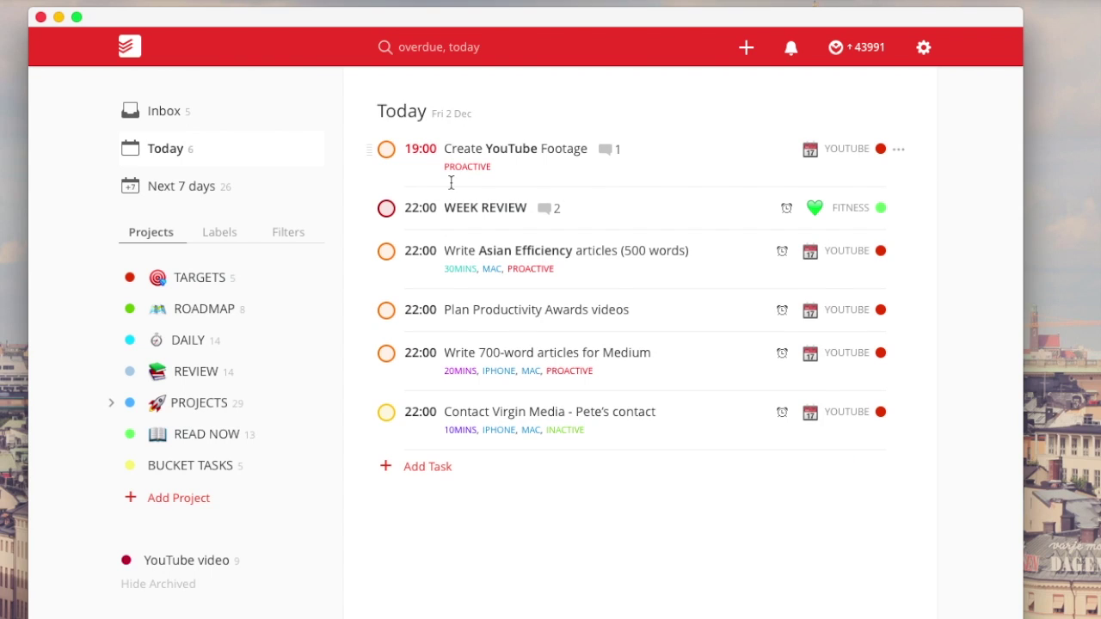
left_click(698, 166, "super")
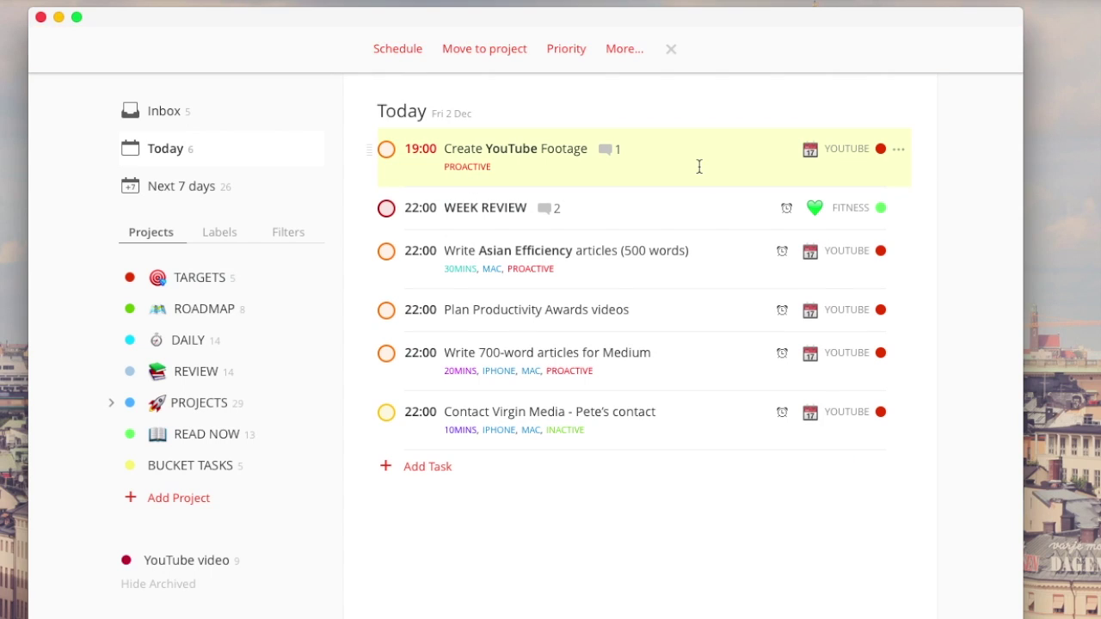
left_click(698, 357, "super")
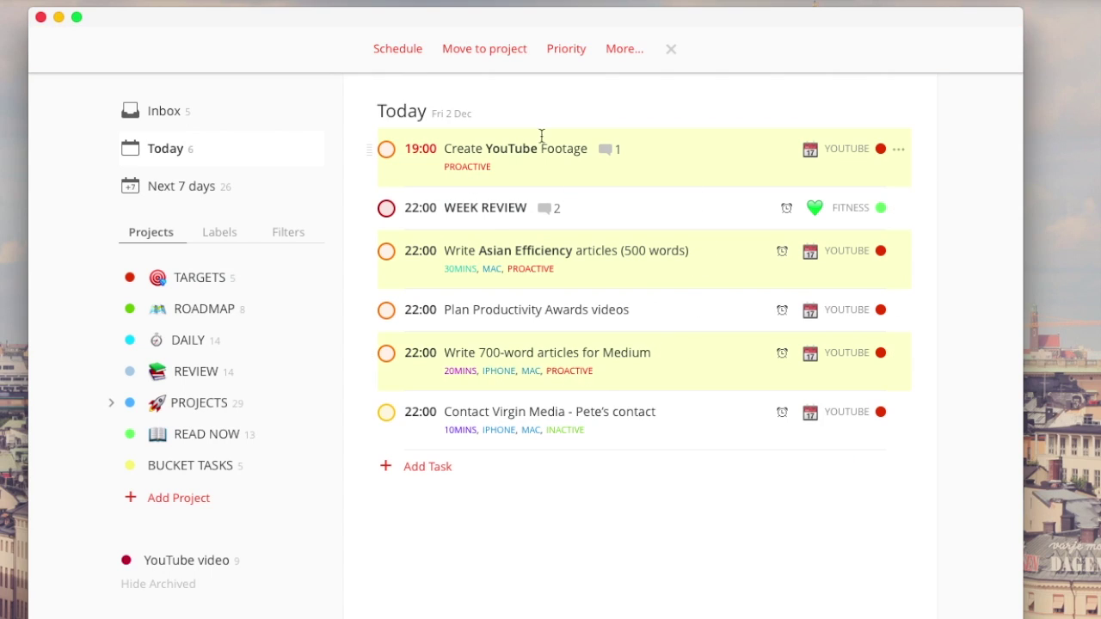
left_click(406, 53)
left_click(425, 85)
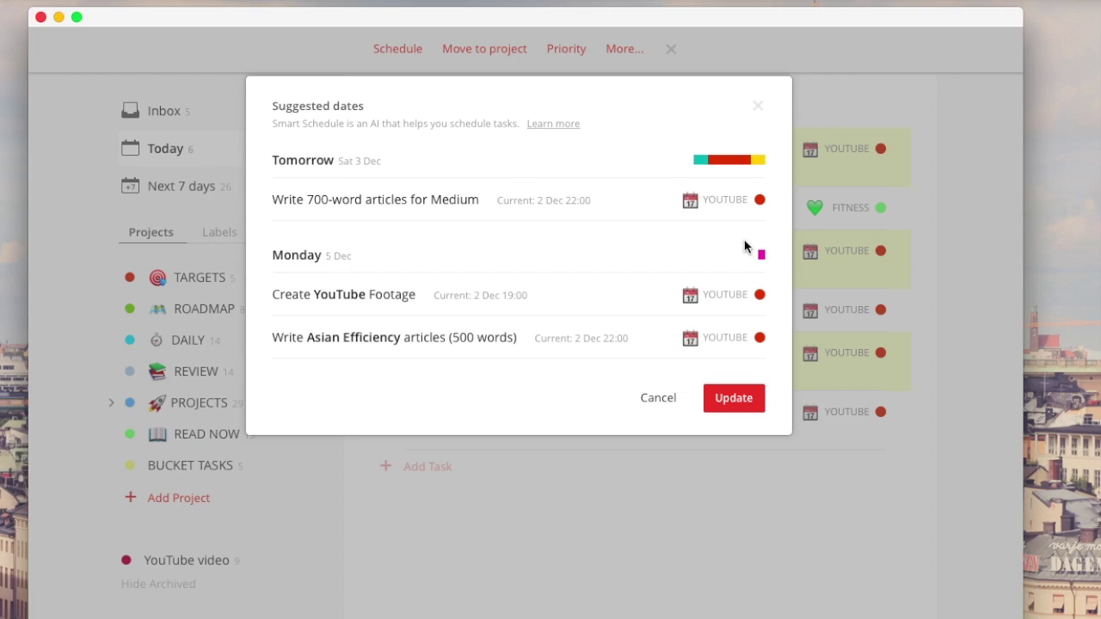
mouse_move(761, 254)
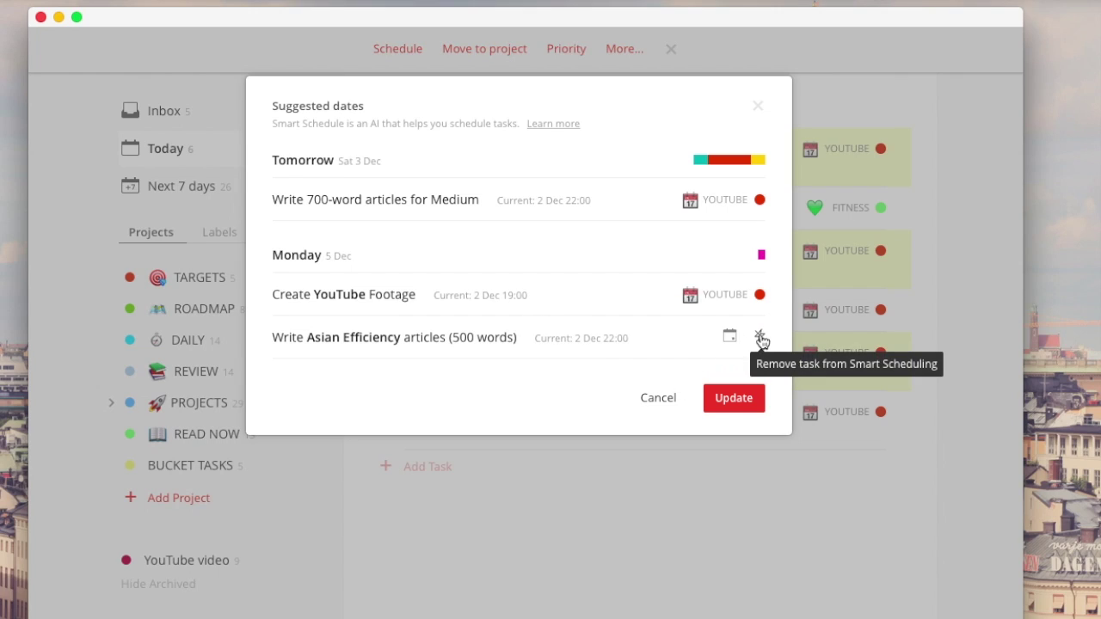
left_click(760, 337)
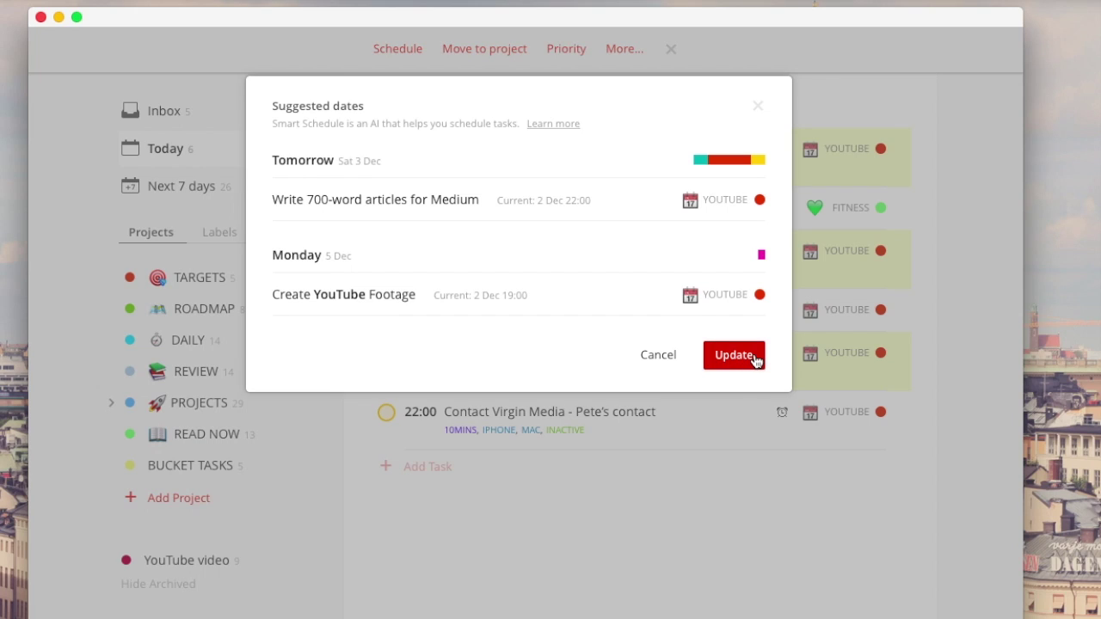
left_click(730, 292)
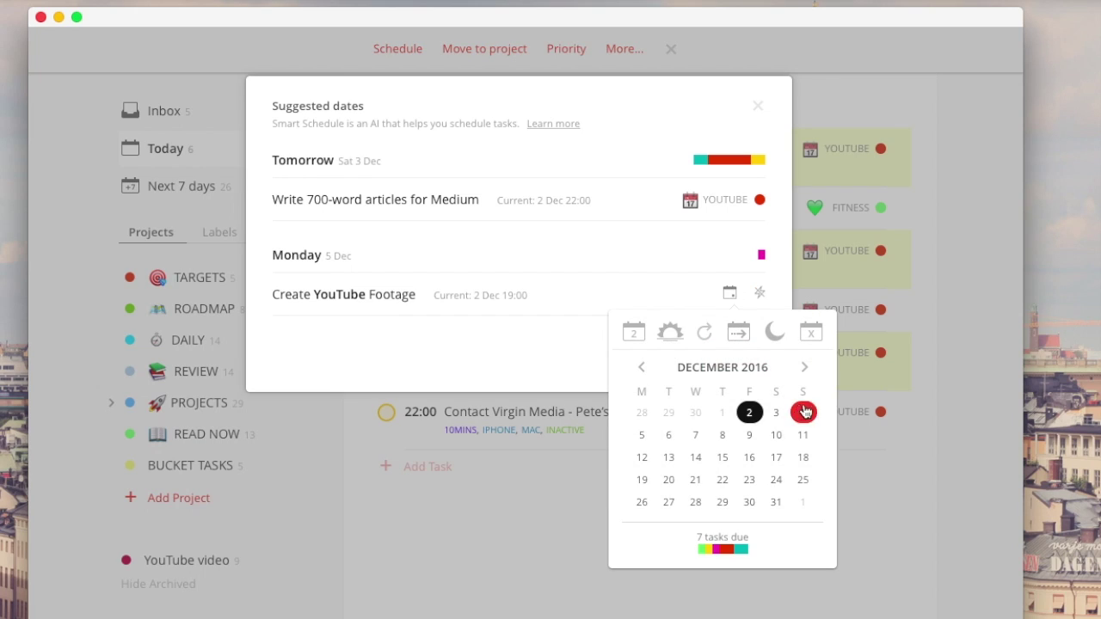
left_click(628, 359)
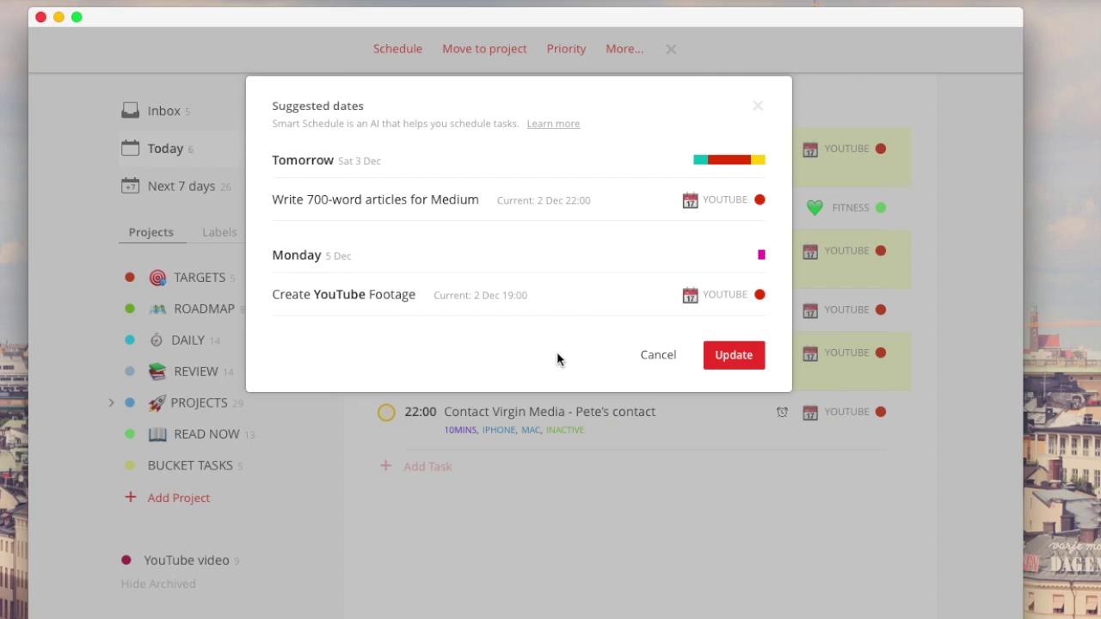
left_click(672, 362)
- Clear the selection and view Next 7 days, then the 5MINS label's tasks
left_click(672, 51)
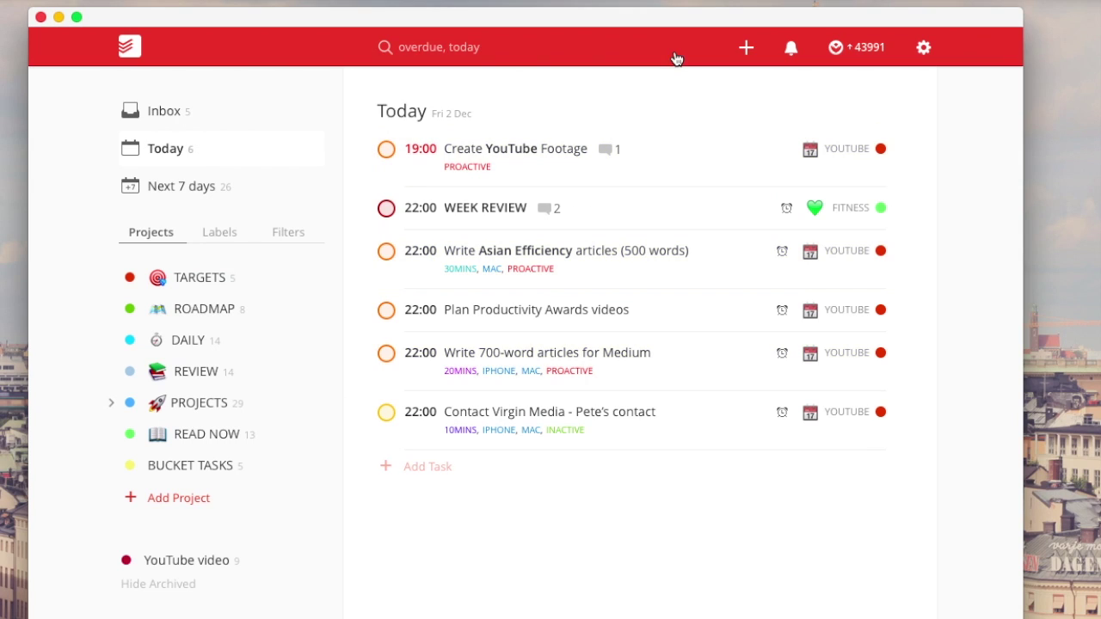
left_click(238, 200)
scroll(597, 344, "down", 10)
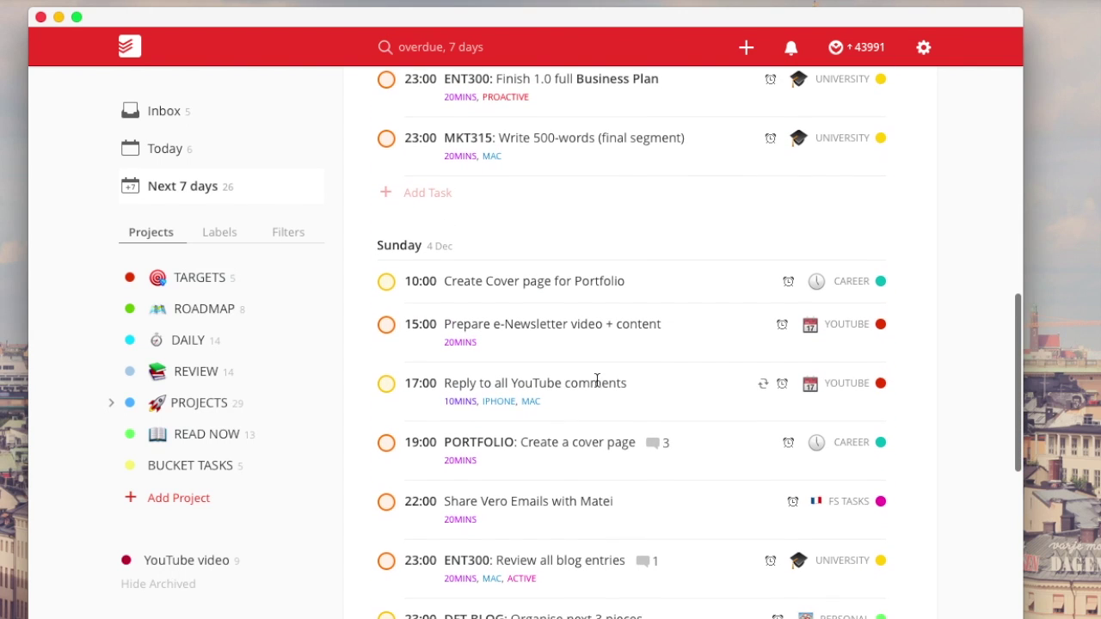
scroll(597, 380, "down", 5)
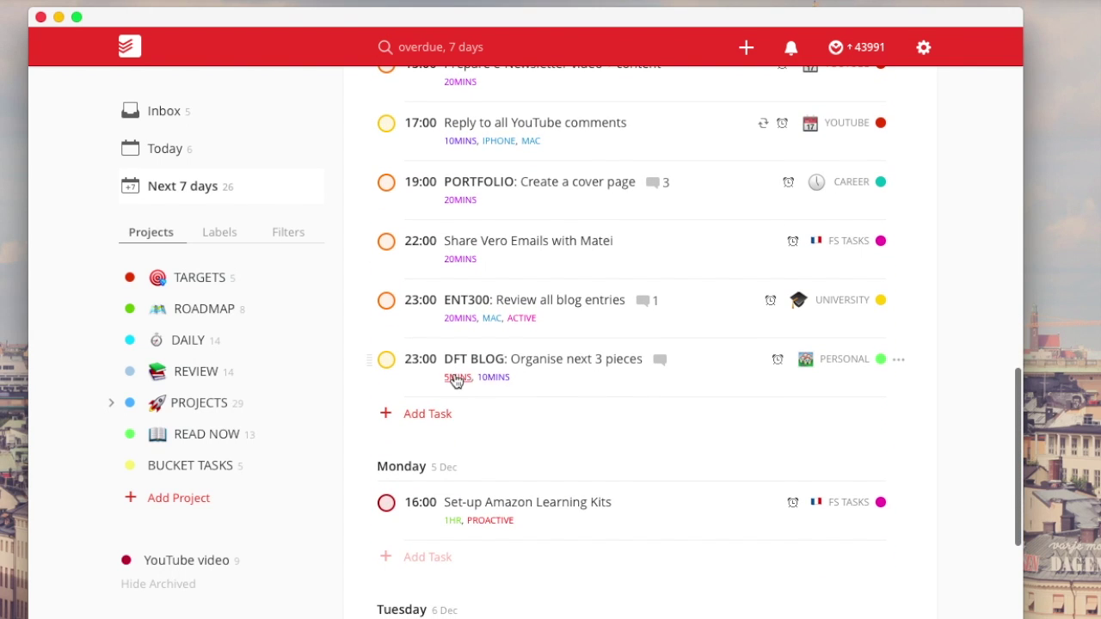
left_click(456, 377)
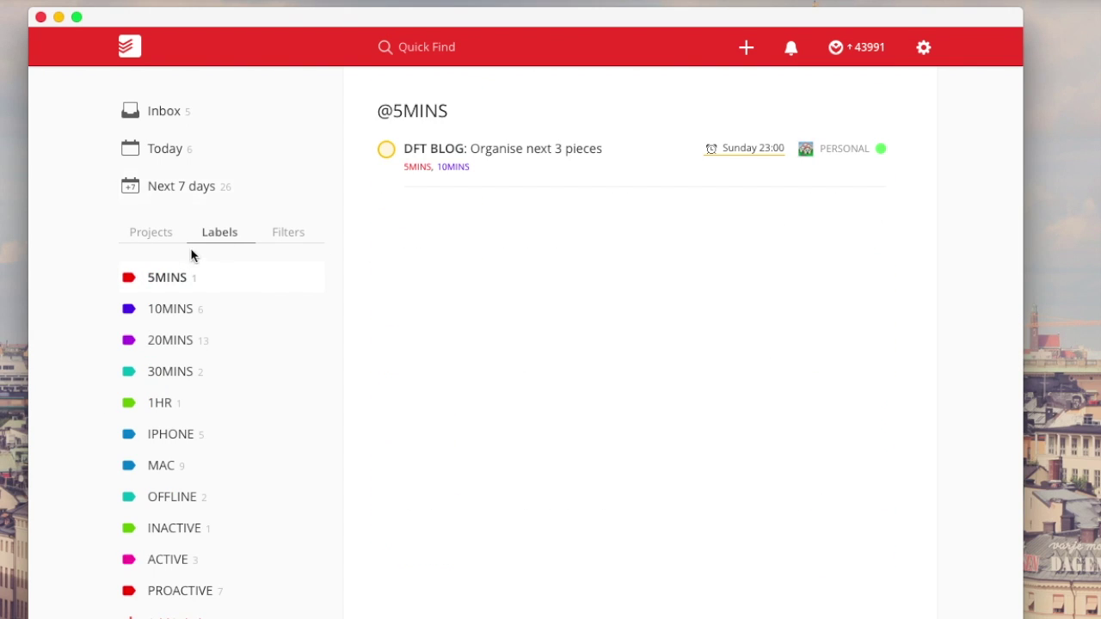
- Delete the YouTube video project from the Projects list and confirm
left_click(153, 236)
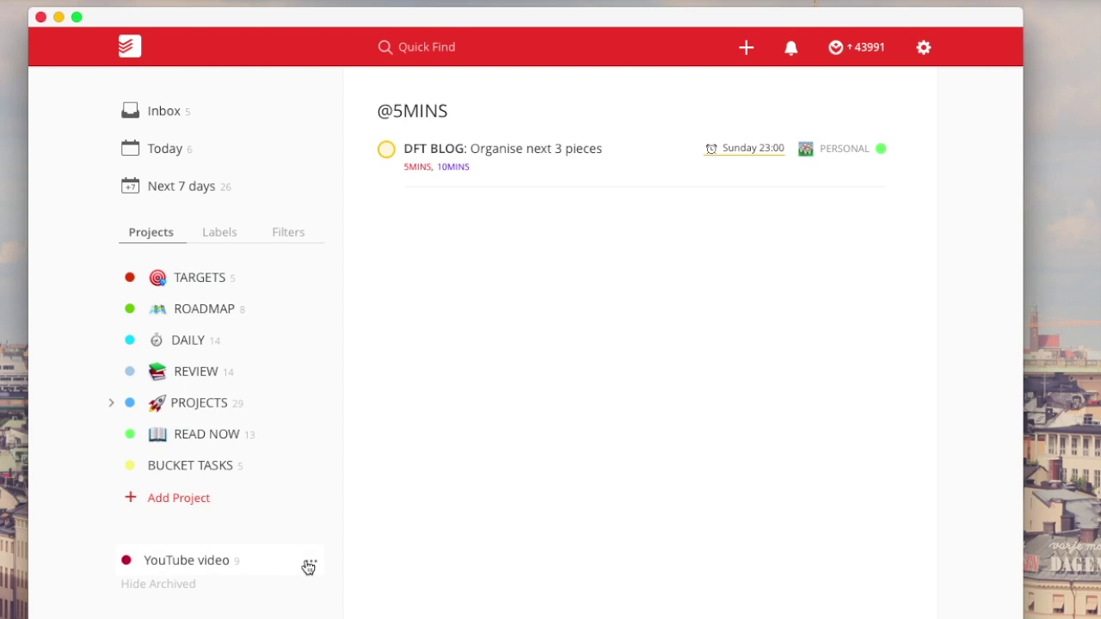
left_click(310, 560)
left_click(331, 612)
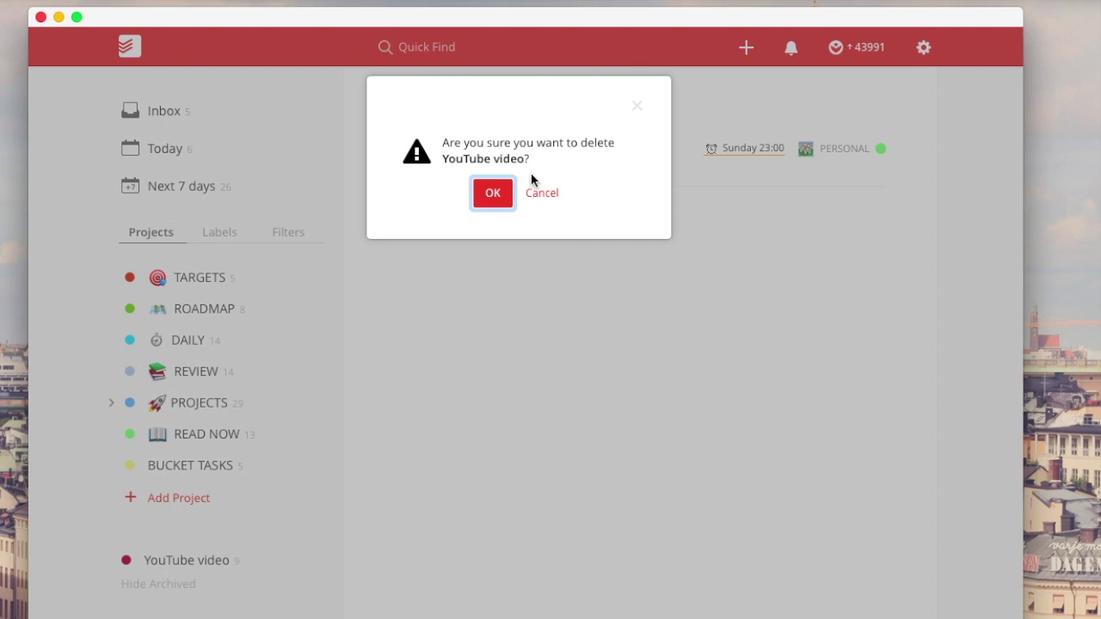
left_click(497, 191)
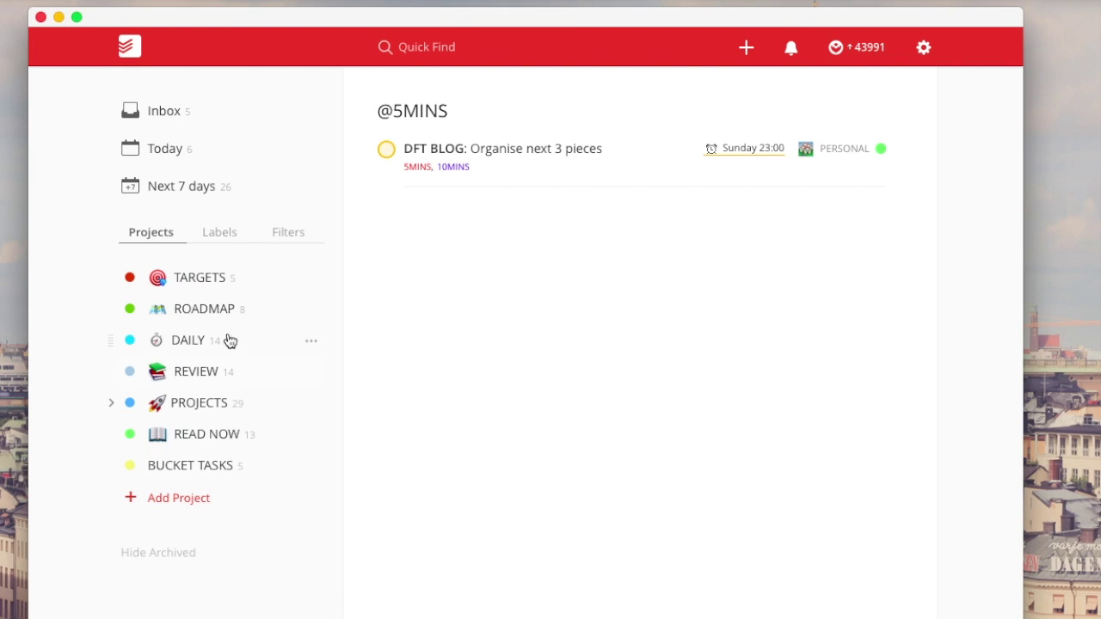